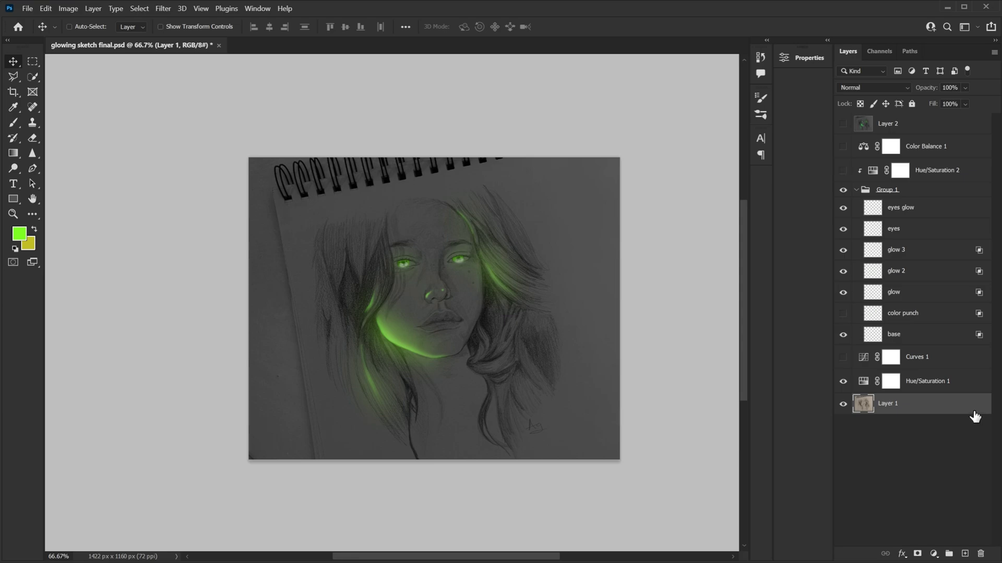
- Open demo 1.jpg from the Glowing sketches folder as a new document
{"action": "left_click", "coordinate": [28, 7]}
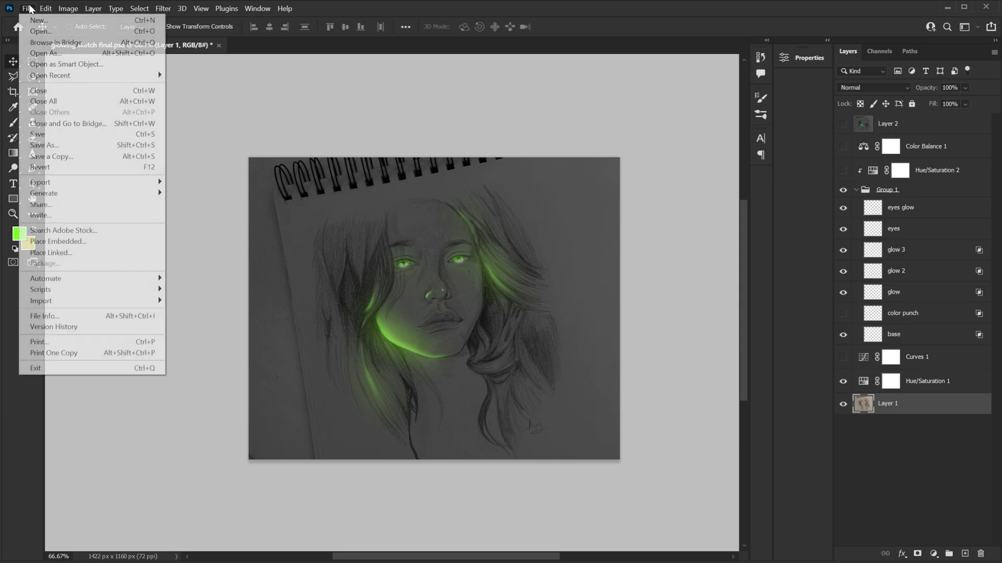
{"action": "left_click", "coordinate": [39, 30]}
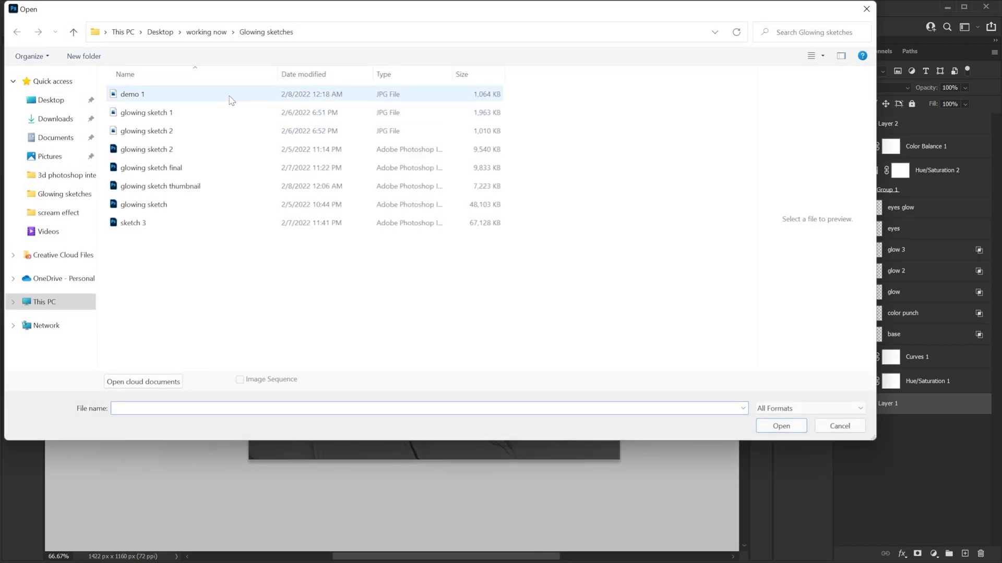
{"action": "left_click", "coordinate": [231, 96]}
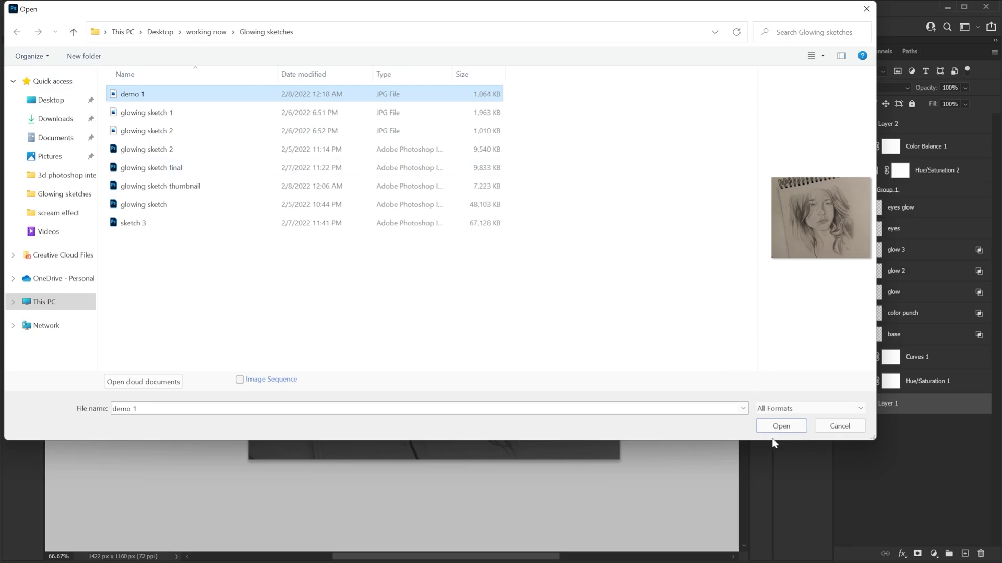
{"action": "left_click", "coordinate": [778, 427]}
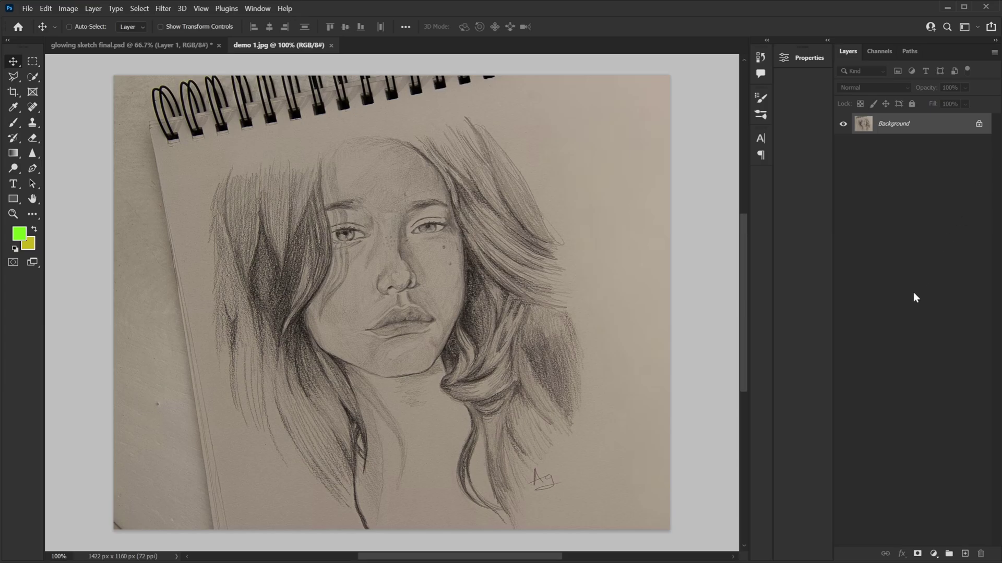
- Add a Hue/Saturation adjustment layer with Saturation -100 and Lightness -50
{"action": "left_click", "coordinate": [933, 553]}
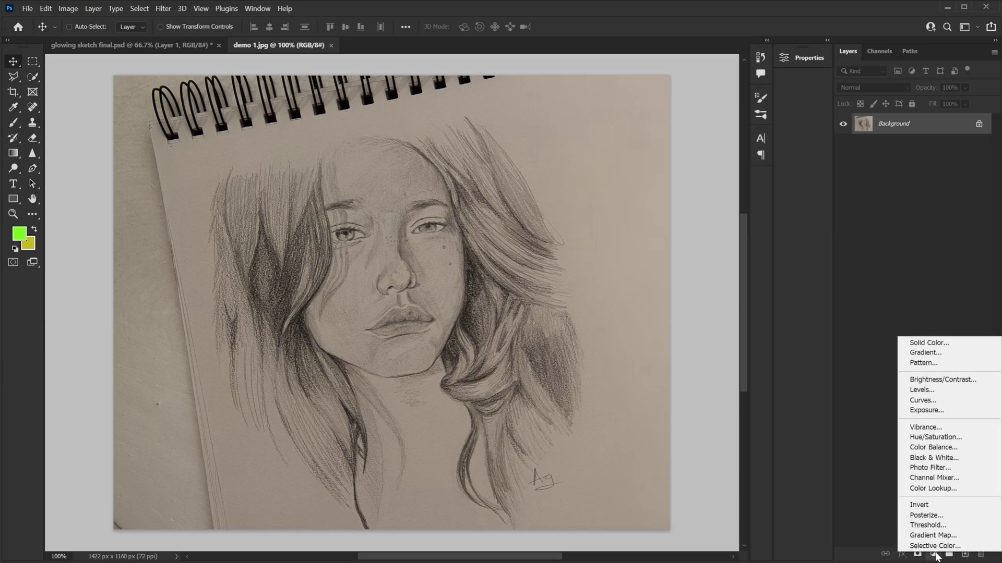
{"action": "left_click", "coordinate": [937, 437]}
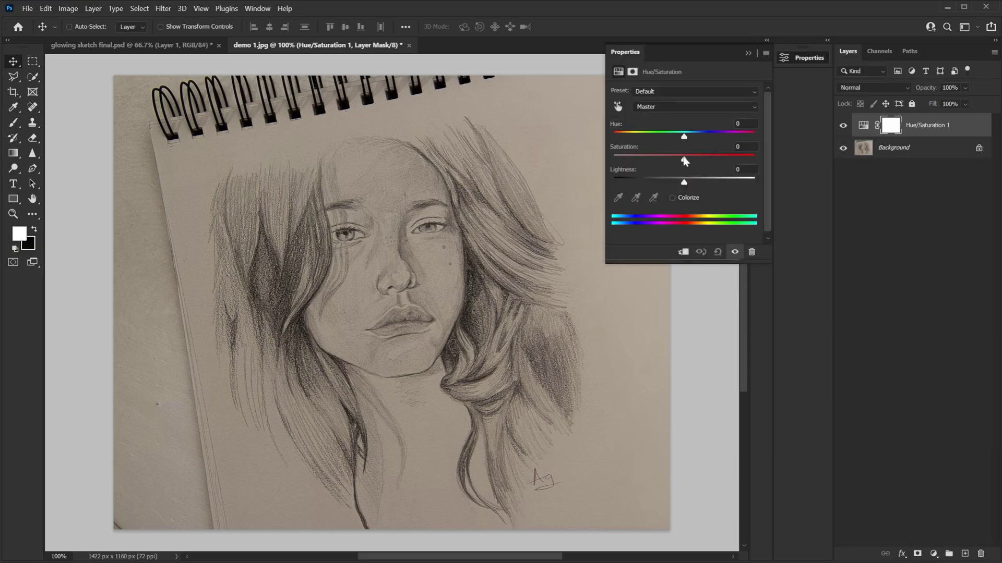
{"action": "left_click_drag", "start_coordinate": [684, 161], "coordinate": [683, 161]}
{"action": "left_click_drag", "start_coordinate": [684, 185], "coordinate": [650, 184]}
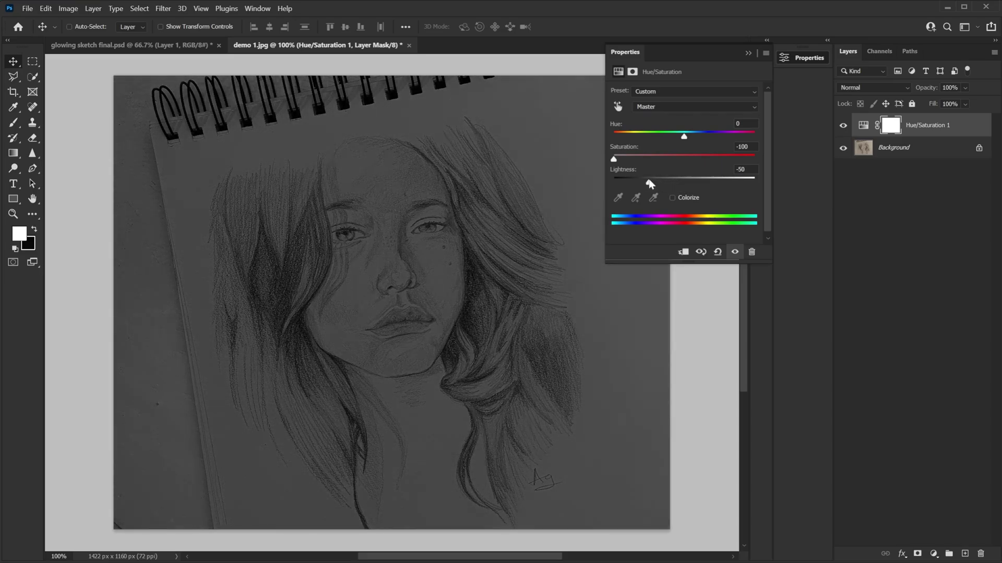
{"action": "left_click", "coordinate": [748, 54]}
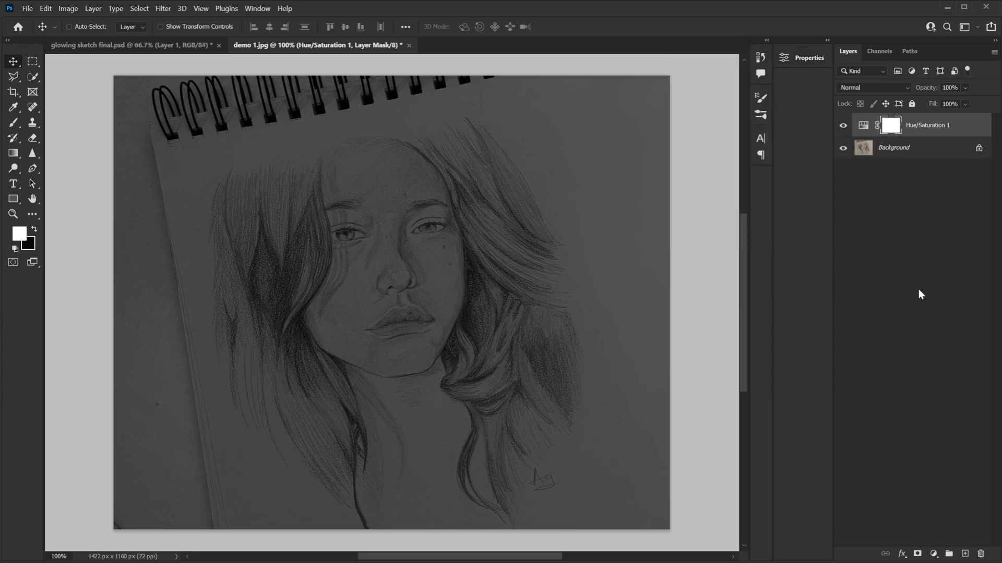
- Add a new empty layer named 'base color' above the adjustment
{"action": "left_click", "coordinate": [965, 553]}
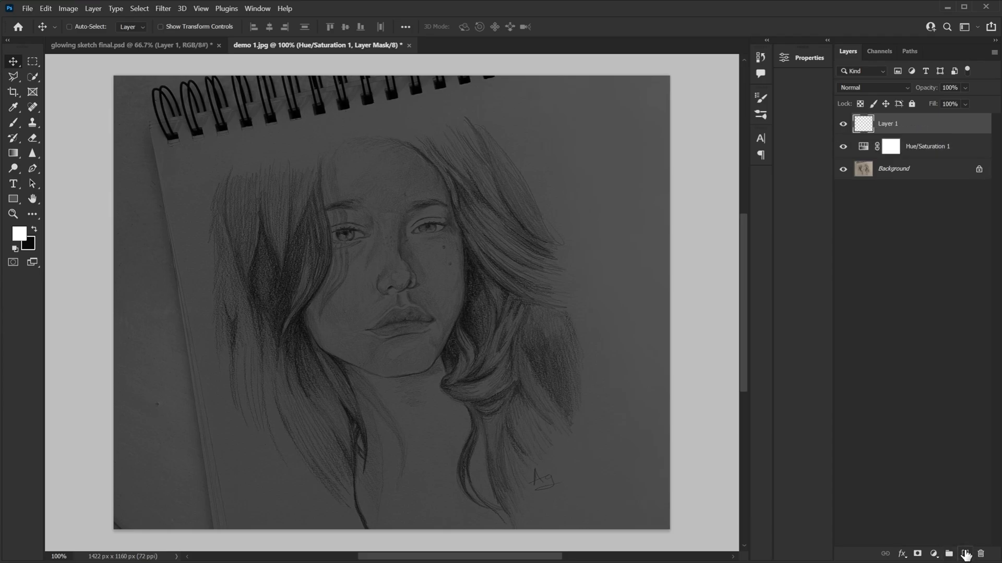
{"action": "double_click", "coordinate": [882, 125]}
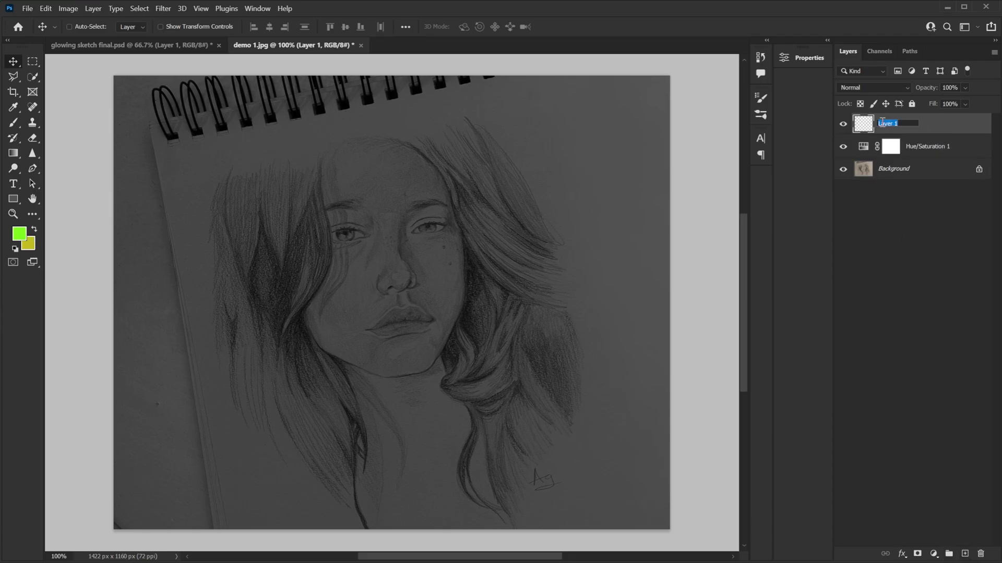
{"action": "type", "text": "base color"}
{"action": "key", "text": "Return"}
- Paint a soft neon-green brush band from the cheek-side hair down along the jaw
{"action": "left_click", "coordinate": [14, 123]}
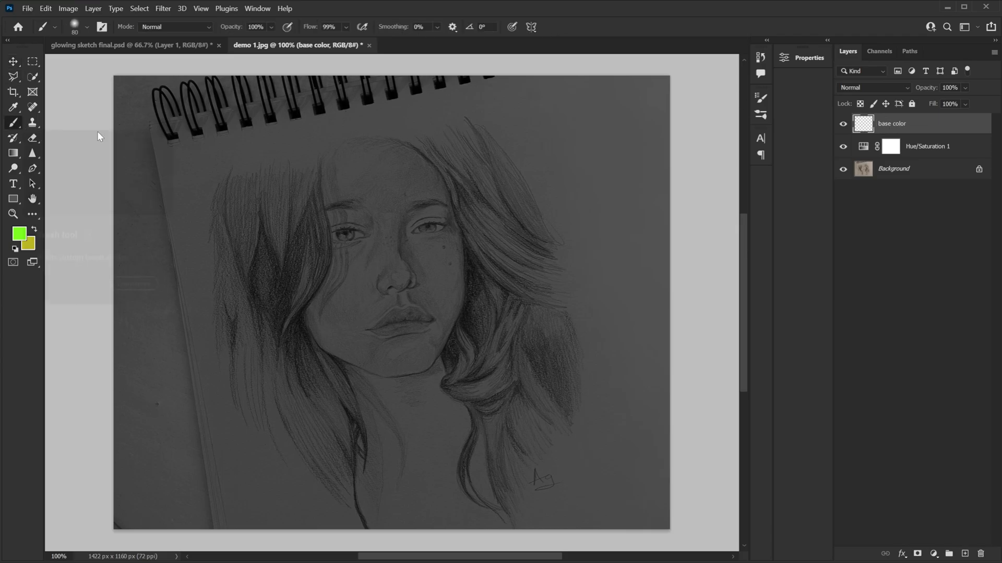
{"action": "right_click", "coordinate": [347, 250]}
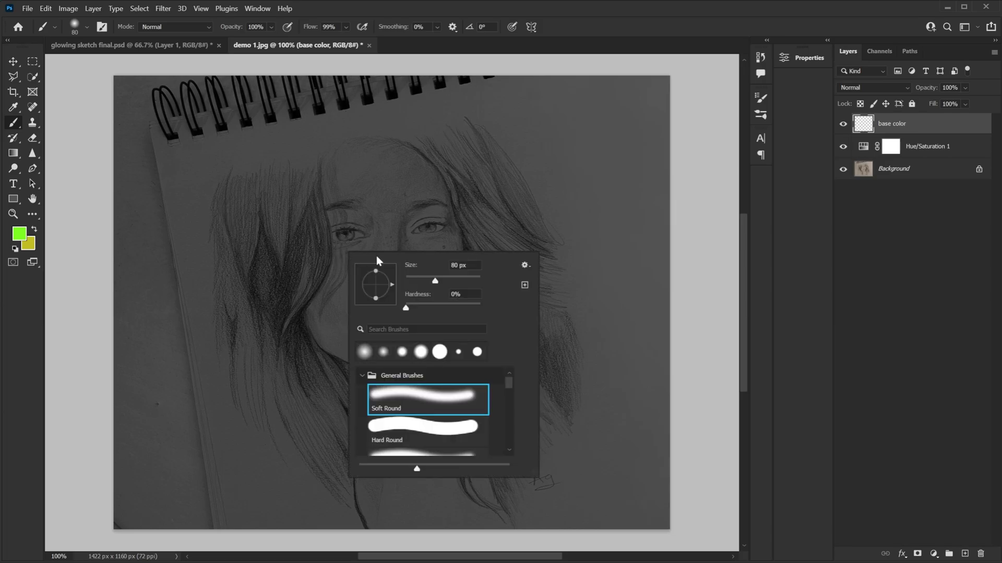
{"action": "left_click_drag", "start_coordinate": [465, 295], "coordinate": [433, 295]}
{"action": "key", "text": "Return"}
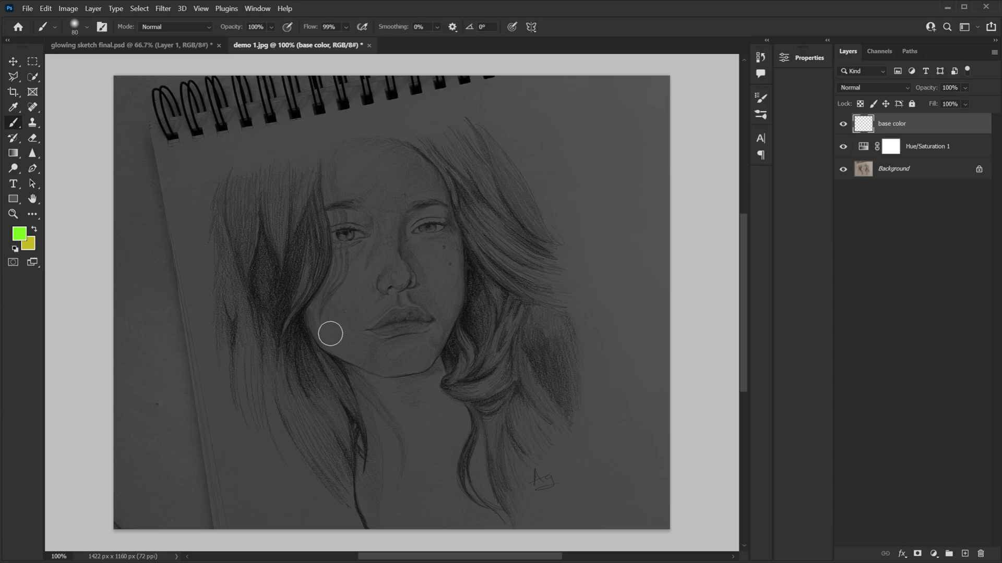
{"action": "key", "text": "ctrl+plus"}
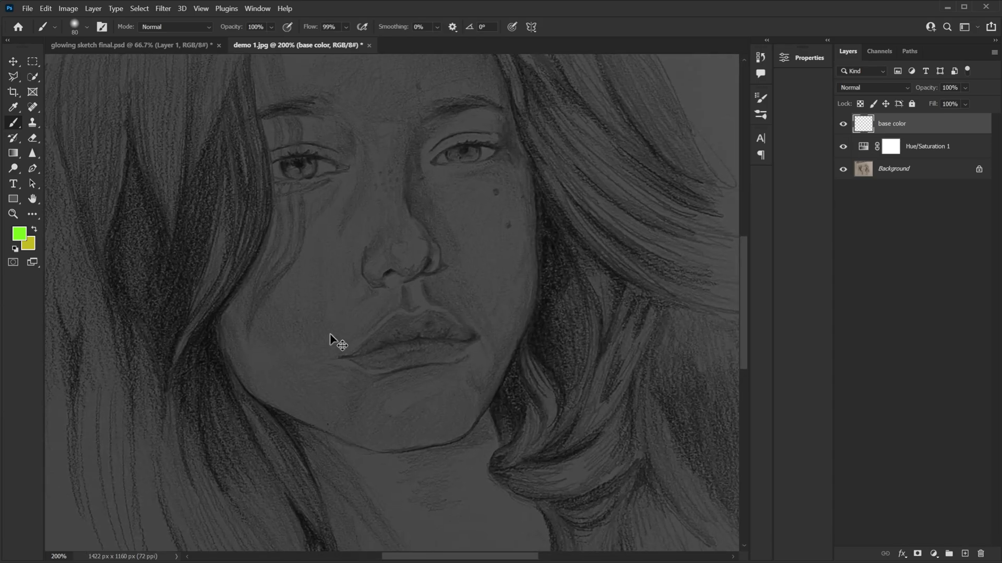
{"action": "left_click_drag", "start_coordinate": [349, 405], "coordinate": [424, 330]}
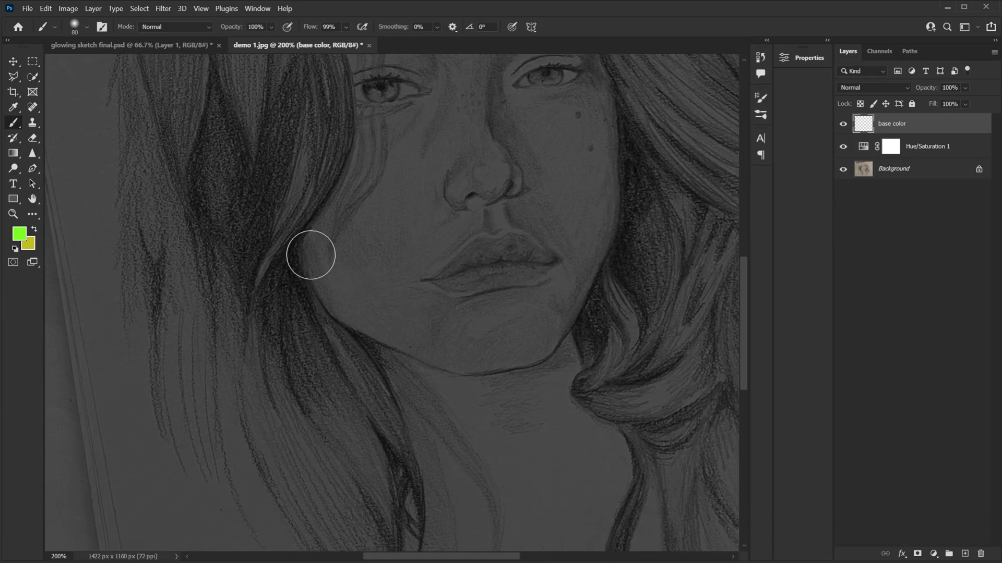
{"action": "mouse_move", "coordinate": [300, 242]}
{"action": "left_mouse_down"}
{"action": "mouse_move", "coordinate": [309, 268]}
{"action": "mouse_move", "coordinate": [362, 320]}
{"action": "mouse_move", "coordinate": [412, 352]}
{"action": "mouse_move", "coordinate": [471, 366]}
{"action": "left_mouse_up"}
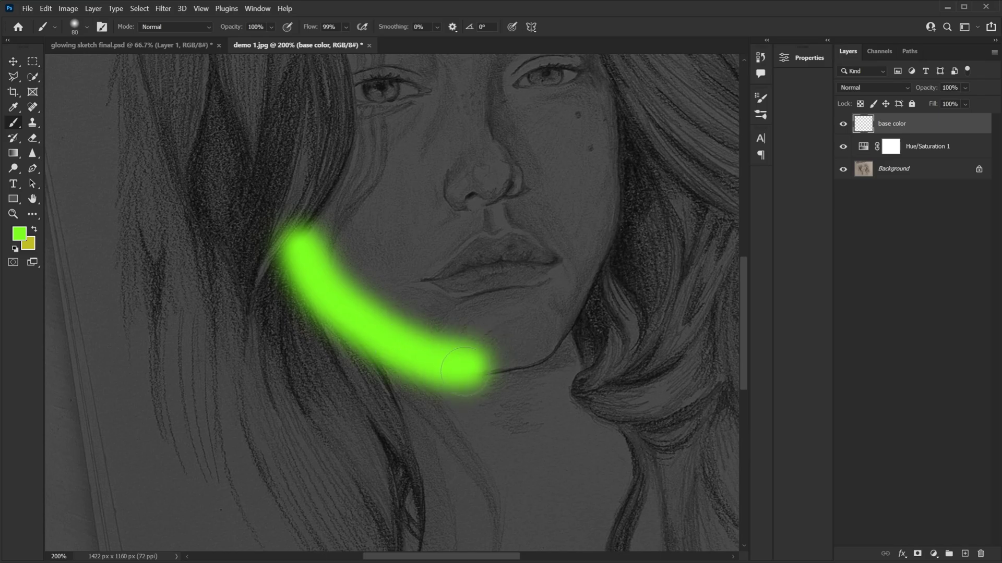
{"action": "mouse_move", "coordinate": [472, 374]}
{"action": "left_mouse_down"}
{"action": "mouse_move", "coordinate": [454, 351]}
{"action": "mouse_move", "coordinate": [318, 308]}
{"action": "mouse_move", "coordinate": [281, 251]}
{"action": "left_mouse_up"}
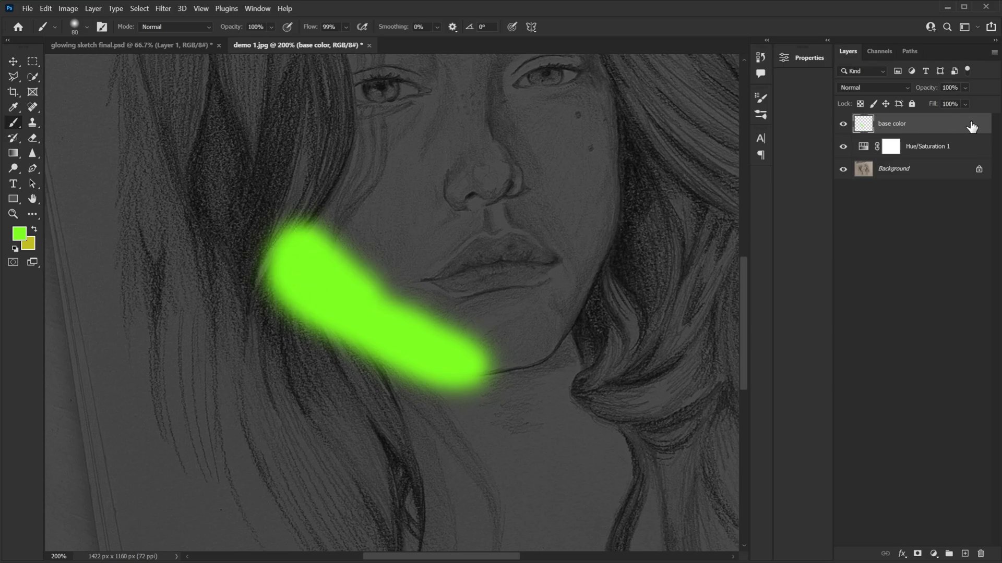
- Split the Underlying Layer black slider in base color's Blending Options so pencil lines show through
{"action": "double_click", "coordinate": [972, 127]}
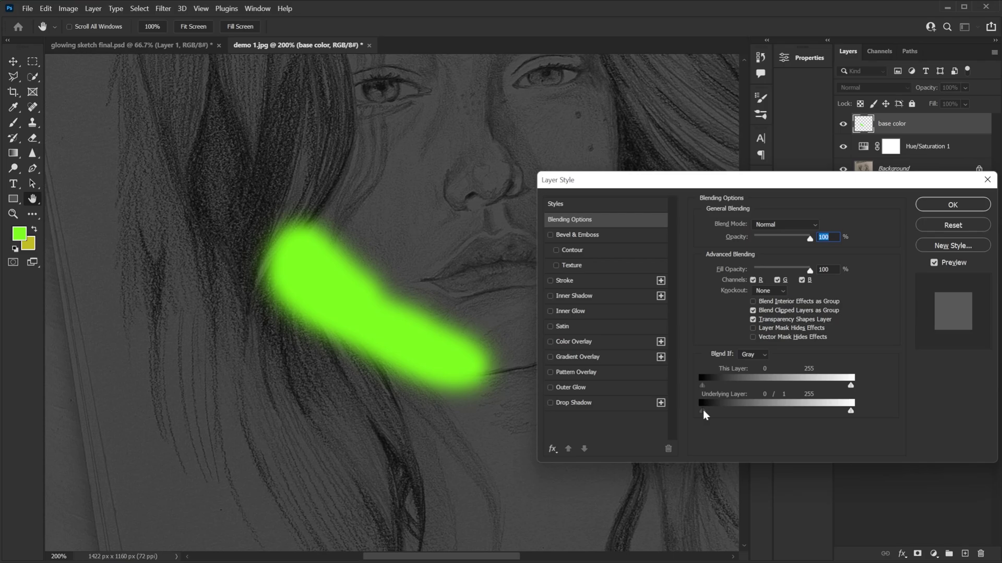
{"action": "mouse_move", "coordinate": [703, 411]}
{"action": "left_mouse_down"}
{"action": "mouse_move", "coordinate": [749, 413]}
{"action": "mouse_move", "coordinate": [672, 408]}
{"action": "mouse_move", "coordinate": [746, 412]}
{"action": "left_mouse_up"}
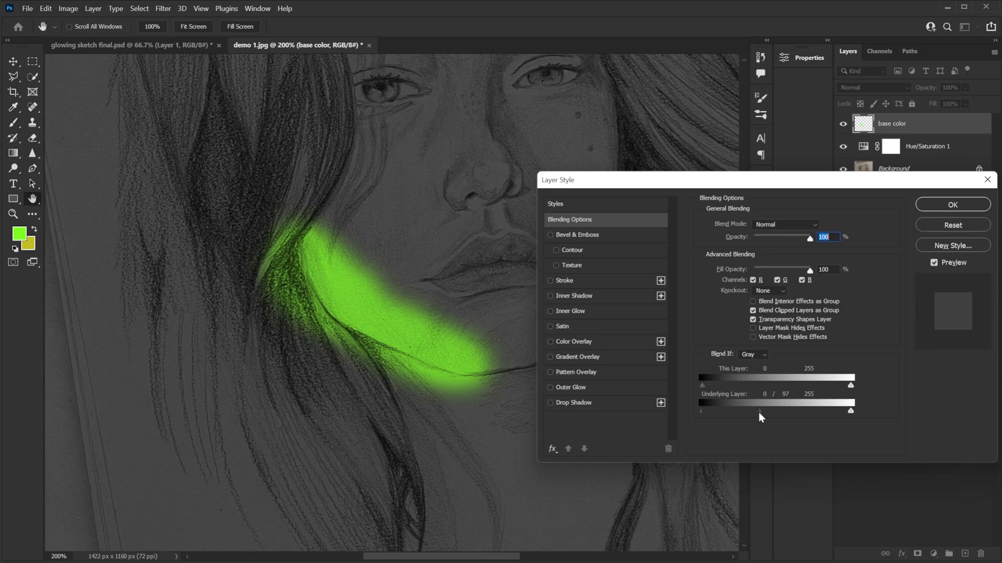
{"action": "left_click_drag", "start_coordinate": [759, 412], "coordinate": [762, 412]}
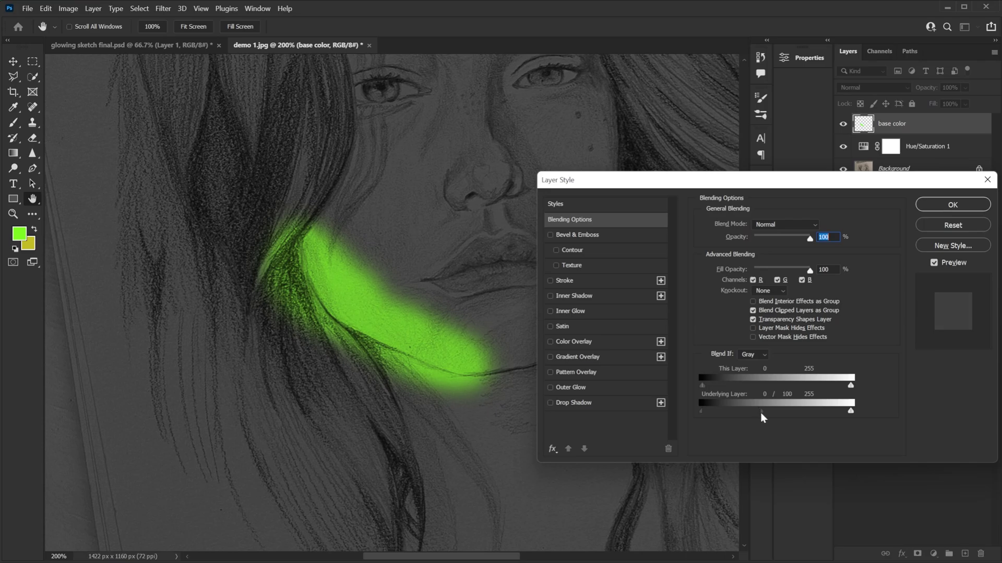
{"action": "left_click", "coordinate": [952, 204]}
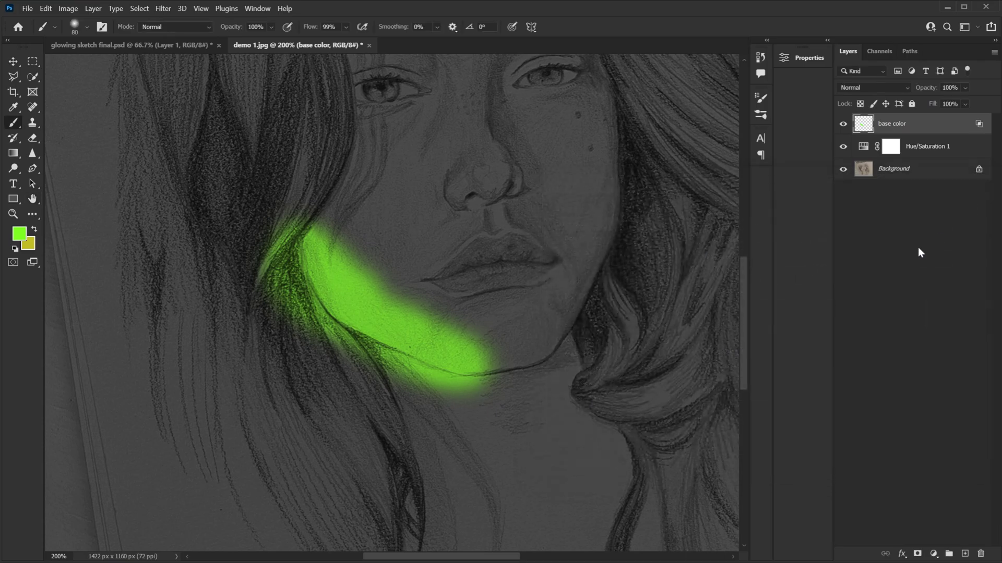
- Erase green from the stroke's outer left edge, then along the inner hair edge with a smaller, harder eraser
{"action": "left_click", "coordinate": [31, 137]}
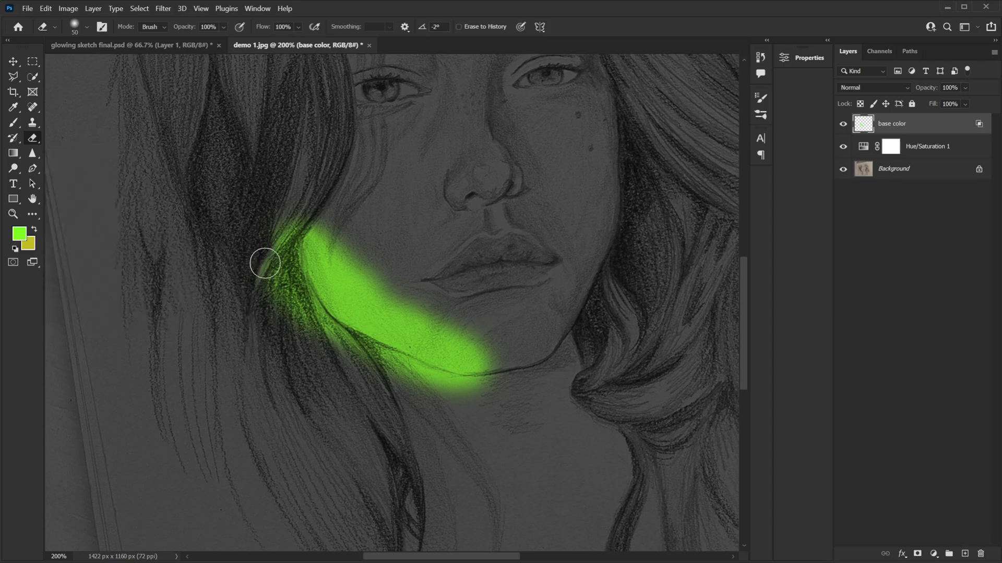
{"action": "mouse_move", "coordinate": [265, 264]}
{"action": "left_mouse_down"}
{"action": "mouse_move", "coordinate": [262, 279]}
{"action": "mouse_move", "coordinate": [346, 376]}
{"action": "mouse_move", "coordinate": [376, 386]}
{"action": "mouse_move", "coordinate": [416, 380]}
{"action": "mouse_move", "coordinate": [359, 362]}
{"action": "left_mouse_up"}
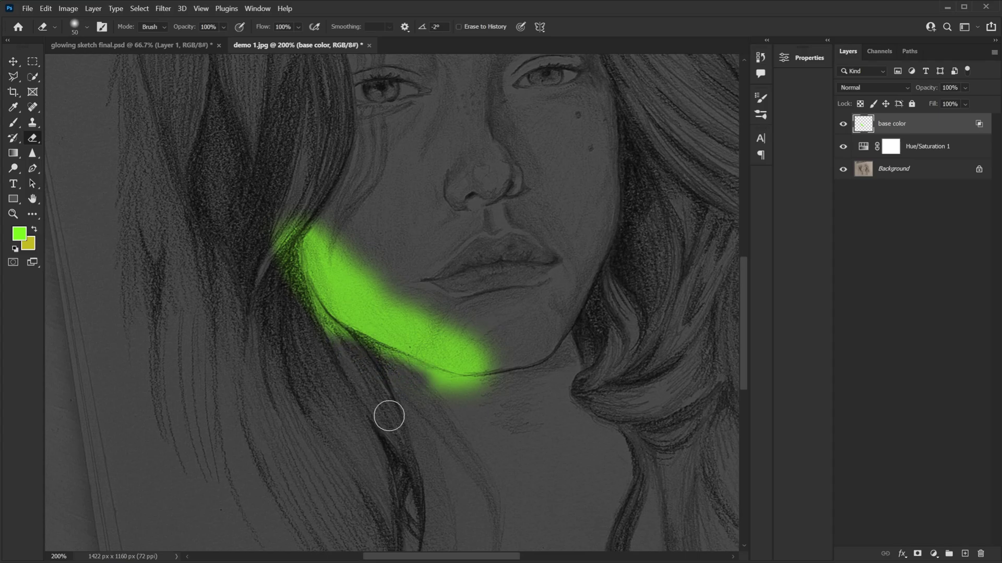
{"action": "right_click", "coordinate": [336, 373]}
{"action": "left_click_drag", "start_coordinate": [417, 430], "coordinate": [448, 438]}
{"action": "left_click", "coordinate": [270, 315]}
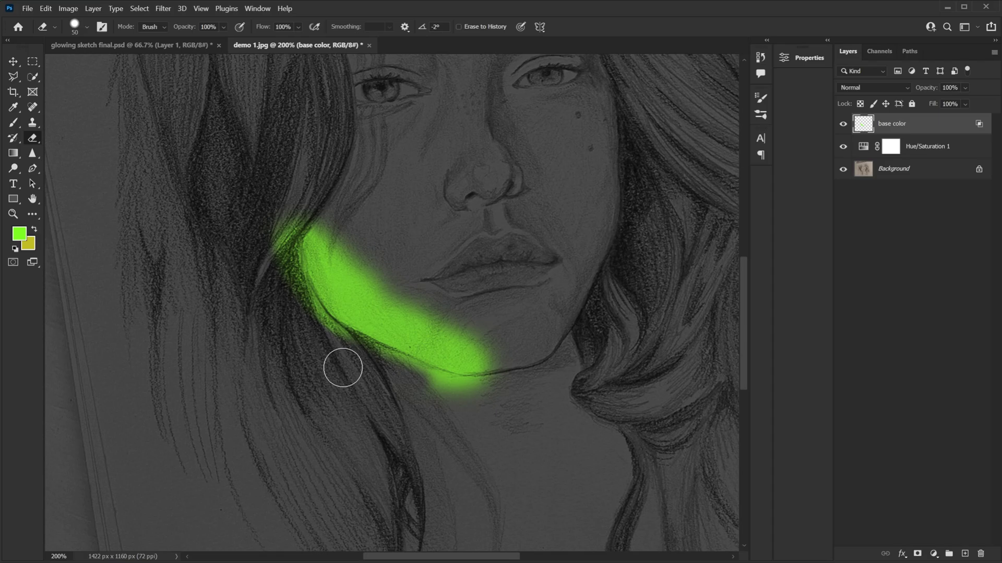
{"action": "key", "text": "bracketleft"}
{"action": "key", "text": "bracketleft"}
{"action": "key", "text": "bracketleft"}
{"action": "key", "text": "bracketleft"}
{"action": "key", "text": "bracketleft"}
{"action": "key", "text": "bracketleft"}
{"action": "key", "text": "bracketleft"}
{"action": "key", "text": "ctrl+plus"}
{"action": "key", "text": "ctrl+plus"}
{"action": "key", "text": "ctrl+plus"}
{"action": "key", "text": "ctrl+plus"}
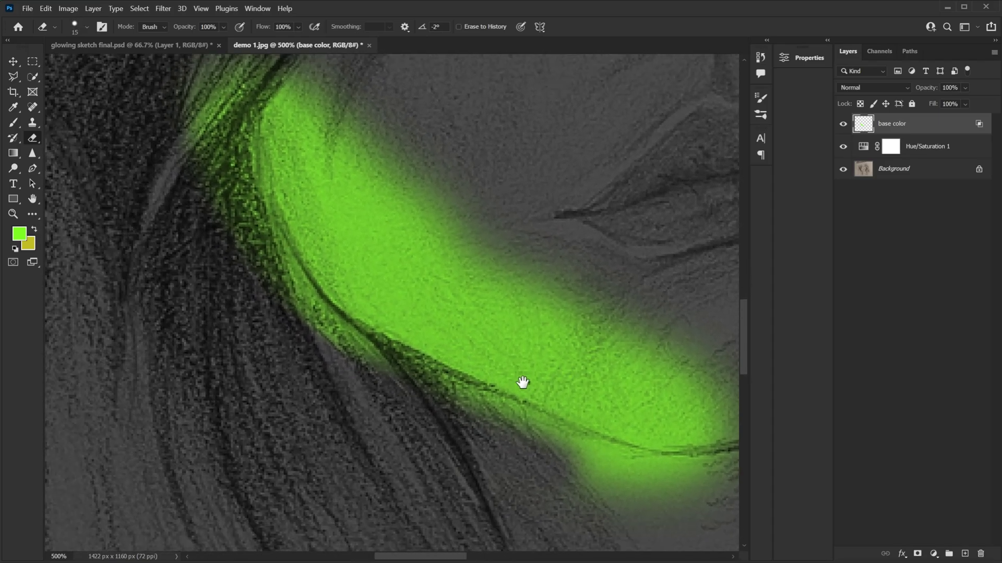
{"action": "mouse_move", "coordinate": [206, 200]}
{"action": "left_mouse_down"}
{"action": "mouse_move", "coordinate": [322, 342]}
{"action": "mouse_move", "coordinate": [424, 394]}
{"action": "mouse_move", "coordinate": [307, 327]}
{"action": "mouse_move", "coordinate": [533, 429]}
{"action": "mouse_move", "coordinate": [333, 331]}
{"action": "mouse_move", "coordinate": [277, 277]}
{"action": "mouse_move", "coordinate": [331, 302]}
{"action": "left_mouse_up"}
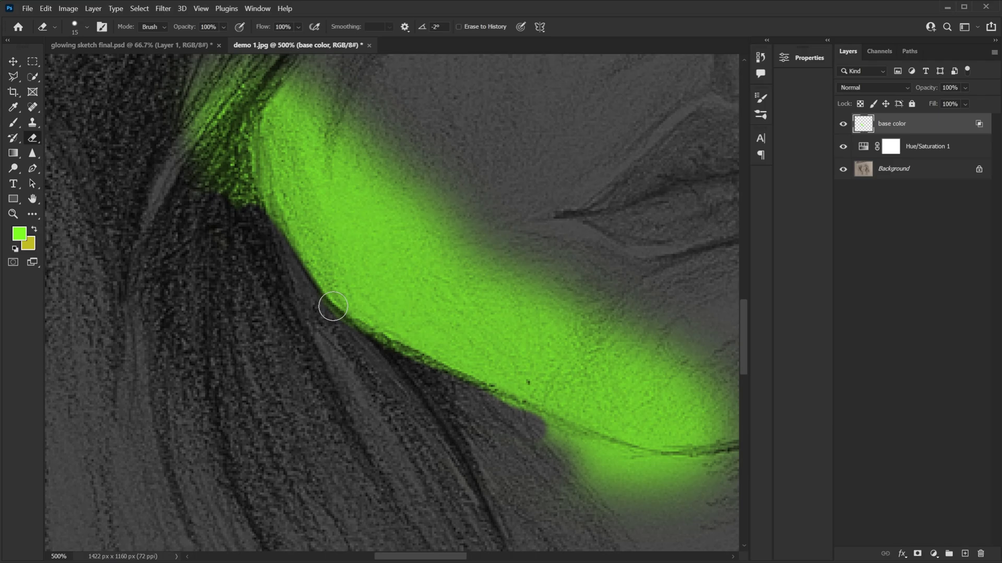
- With a softer, larger eraser, trim the upper edge of the green along the jaw
{"action": "scroll", "coordinate": [345, 315], "scroll_direction": "up", "scroll_amount": 3}
{"action": "scroll", "coordinate": [344, 316], "scroll_direction": "left", "scroll_amount": 3}
{"action": "scroll", "coordinate": [358, 330], "scroll_direction": "down", "scroll_amount": 5}
{"action": "scroll", "coordinate": [358, 329], "scroll_direction": "right", "scroll_amount": 5}
{"action": "mouse_move", "coordinate": [398, 277]}
{"action": "left_mouse_down"}
{"action": "mouse_move", "coordinate": [337, 243]}
{"action": "mouse_move", "coordinate": [379, 271]}
{"action": "mouse_move", "coordinate": [430, 332]}
{"action": "mouse_move", "coordinate": [142, 266]}
{"action": "mouse_move", "coordinate": [488, 306]}
{"action": "mouse_move", "coordinate": [349, 242]}
{"action": "left_mouse_up"}
{"action": "key", "text": "ctrl+minus"}
{"action": "key", "text": "ctrl+minus"}
{"action": "key", "text": "ctrl+minus"}
{"action": "scroll", "coordinate": [402, 309], "scroll_direction": "up", "scroll_amount": 5}
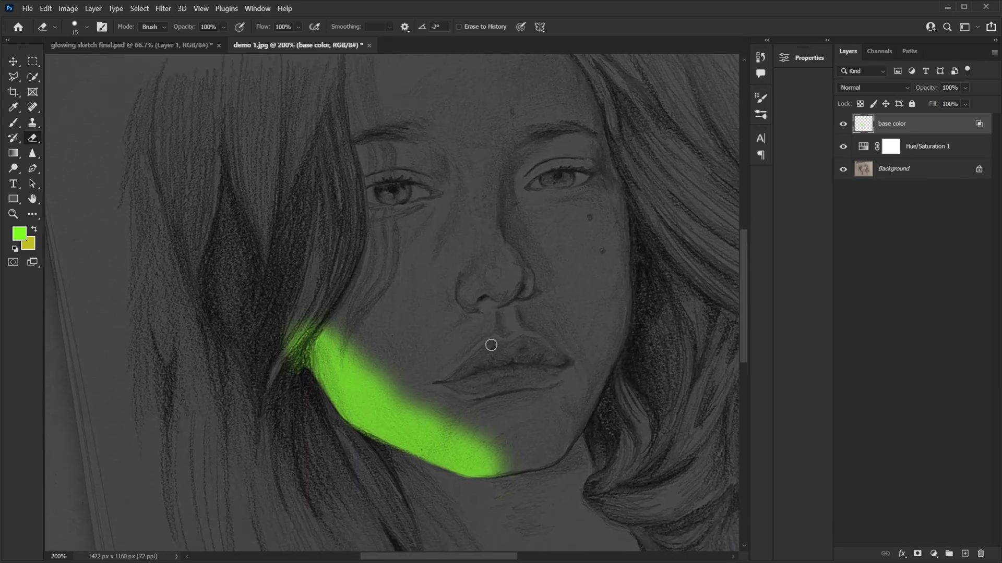
{"action": "right_click", "coordinate": [419, 323]}
{"action": "left_click_drag", "start_coordinate": [516, 376], "coordinate": [443, 372]}
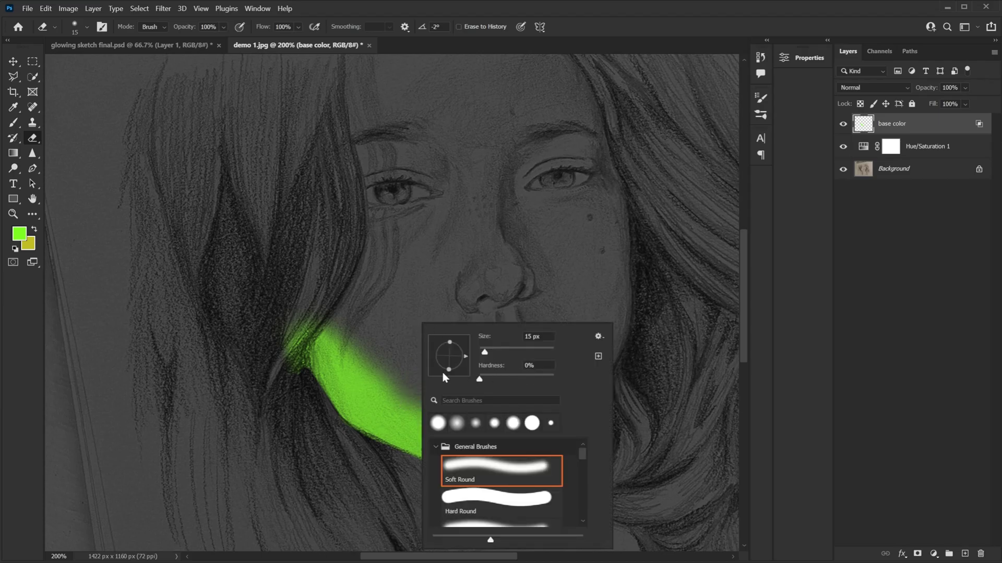
{"action": "left_click", "coordinate": [314, 288]}
{"action": "key", "text": "bracketright"}
{"action": "key", "text": "bracketright"}
{"action": "key", "text": "bracketright"}
{"action": "key", "text": "bracketright"}
{"action": "key", "text": "bracketright"}
{"action": "key", "text": "bracketright"}
{"action": "key", "text": "bracketright"}
{"action": "key", "text": "bracketright"}
{"action": "key", "text": "bracketright"}
{"action": "key", "text": "bracketright"}
{"action": "key", "text": "bracketright"}
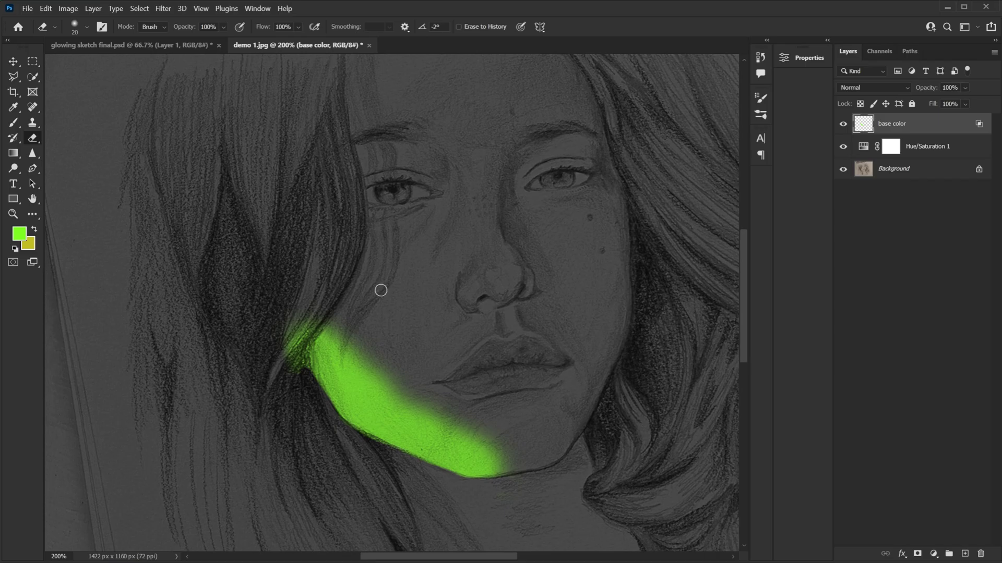
{"action": "key", "text": "bracketright"}
{"action": "key", "text": "bracketright"}
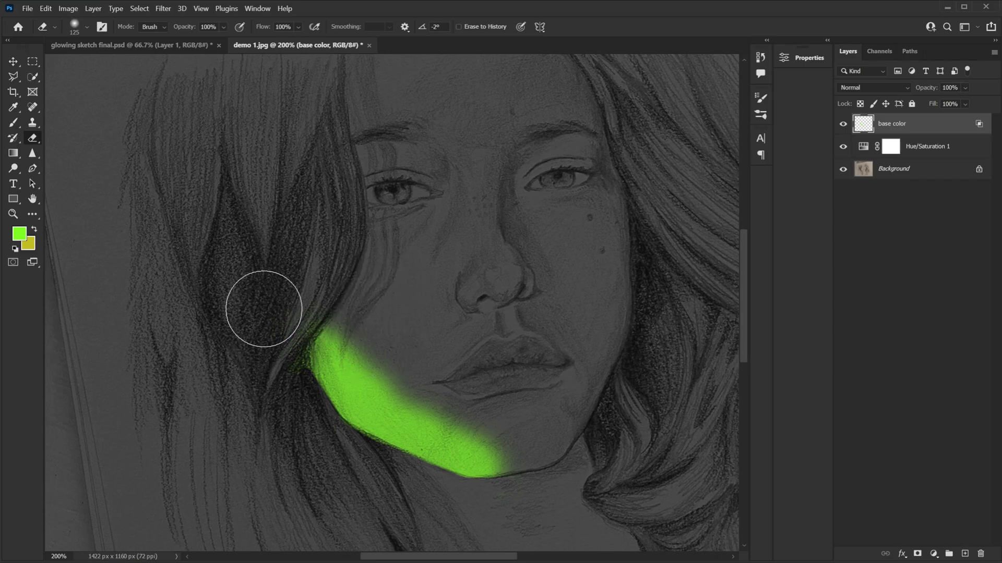
{"action": "mouse_move", "coordinate": [261, 309]}
{"action": "left_mouse_down"}
{"action": "mouse_move", "coordinate": [416, 349]}
{"action": "mouse_move", "coordinate": [466, 382]}
{"action": "mouse_move", "coordinate": [470, 420]}
{"action": "left_mouse_up"}
- Zoom back out to view the whole portrait at 100%
{"action": "key", "text": "bracketleft"}
{"action": "key", "text": "bracketleft"}
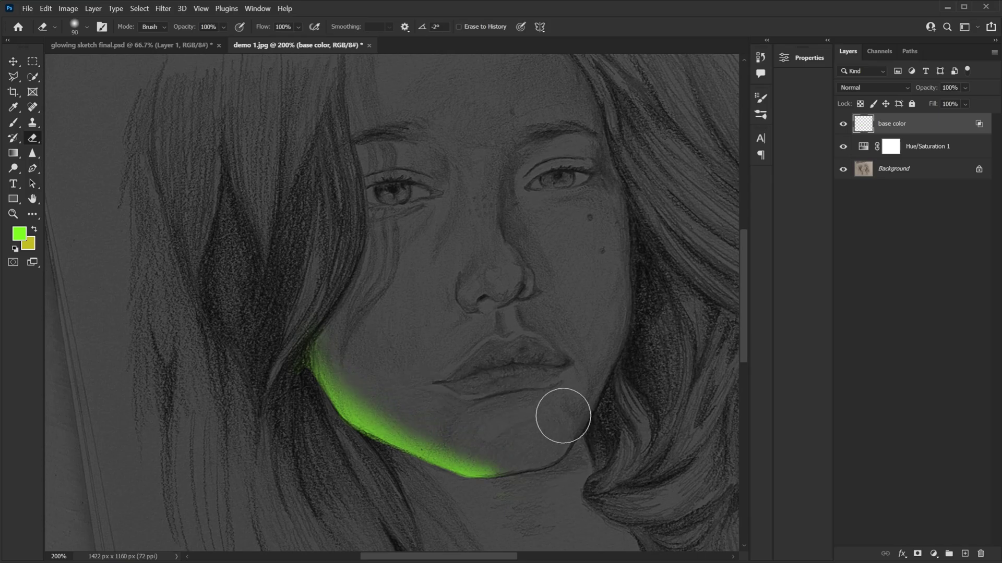
{"action": "key", "text": "bracketright"}
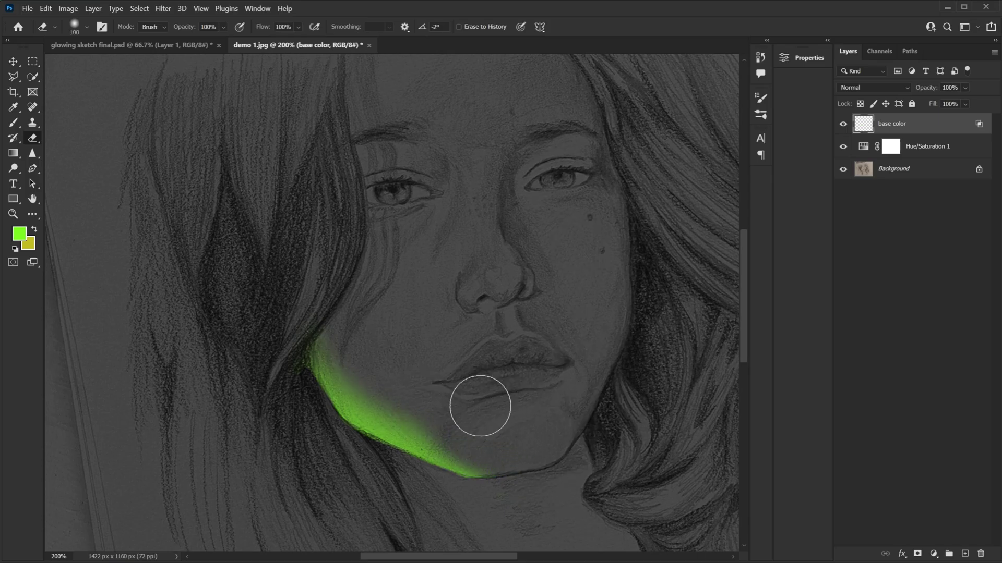
{"action": "scroll", "coordinate": [626, 301], "scroll_direction": "down", "scroll_amount": 3}
{"action": "key", "text": "ctrl+minus"}
{"action": "key", "text": "ctrl+plus"}
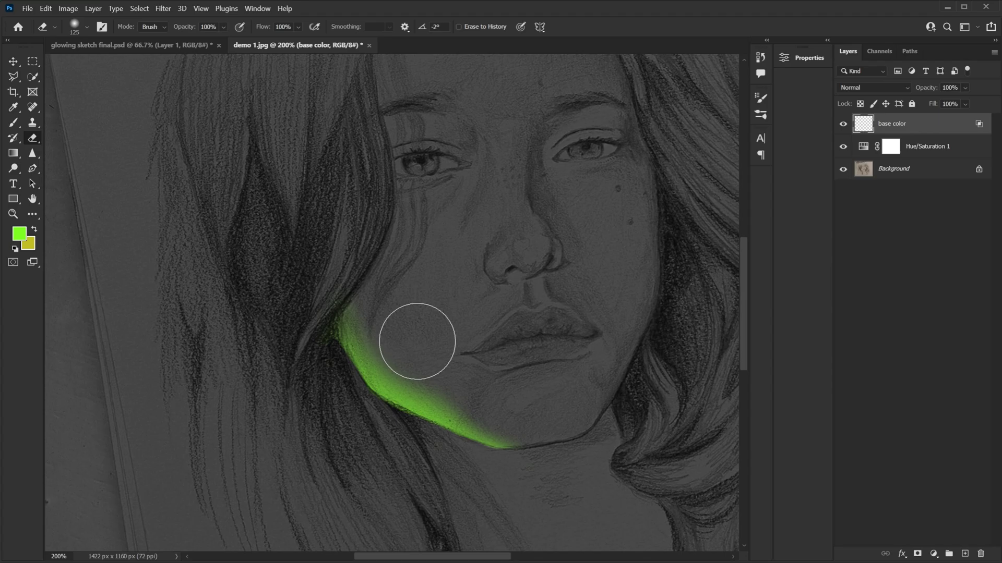
{"action": "key", "text": "ctrl+minus"}
{"action": "key", "text": "bracketright"}
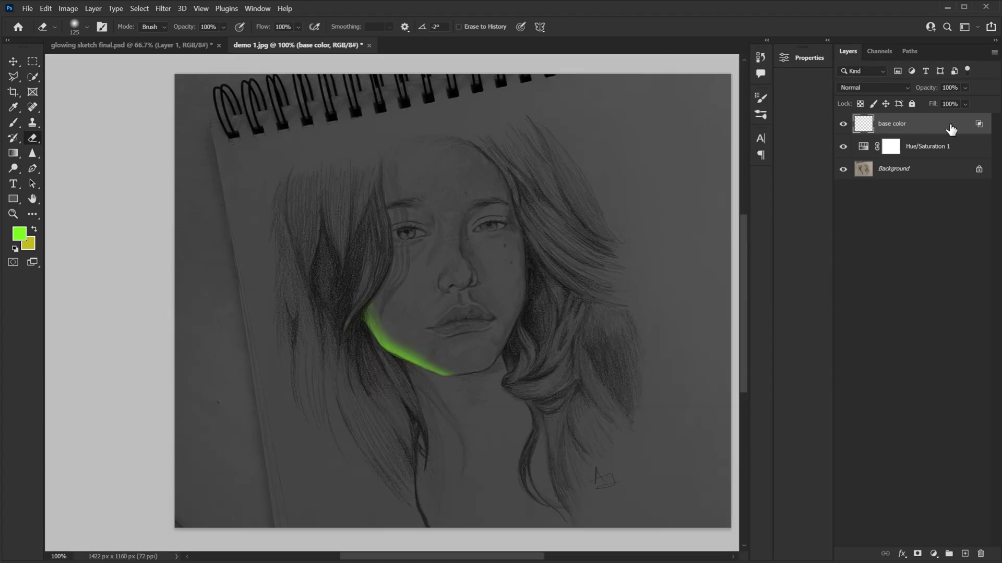
- Set the base color layer's blend mode to Color Dodge
{"action": "left_click", "coordinate": [882, 86]}
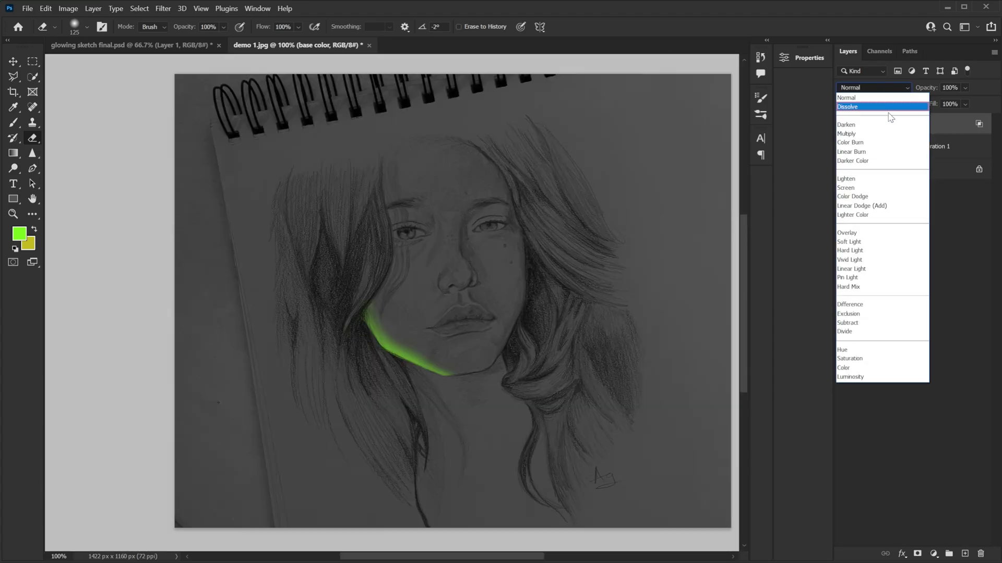
{"action": "left_click", "coordinate": [890, 198]}
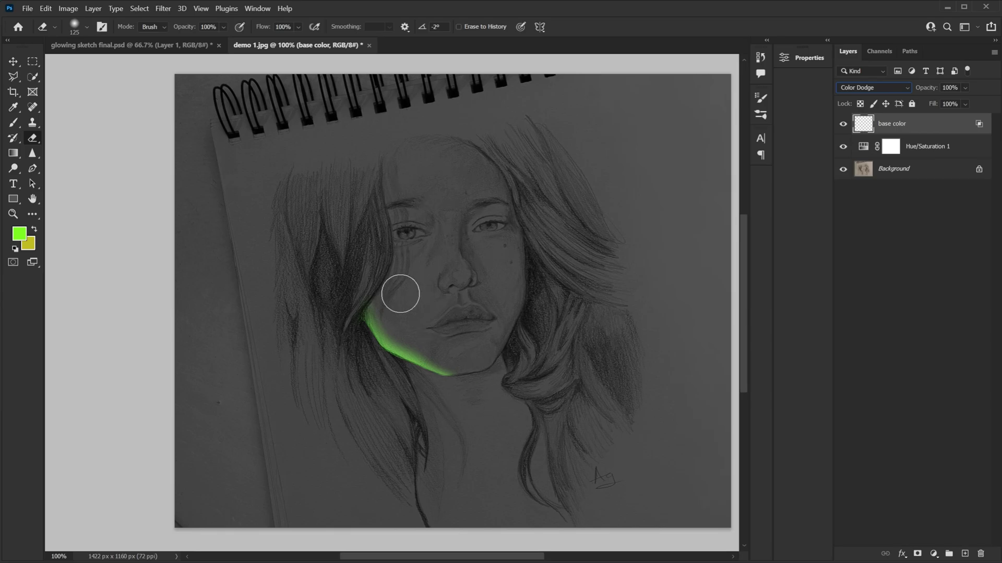
- Paint a green glow stroke on the nose tip and trim it with the Eraser
{"action": "scroll", "coordinate": [441, 250], "scroll_direction": "up", "scroll_amount": 2}
{"action": "key", "text": "b"}
{"action": "mouse_move", "coordinate": [452, 349]}
{"action": "left_mouse_down"}
{"action": "mouse_move", "coordinate": [485, 321]}
{"action": "mouse_move", "coordinate": [512, 325]}
{"action": "mouse_move", "coordinate": [481, 346]}
{"action": "mouse_move", "coordinate": [439, 324]}
{"action": "mouse_move", "coordinate": [445, 384]}
{"action": "mouse_move", "coordinate": [490, 333]}
{"action": "mouse_move", "coordinate": [429, 334]}
{"action": "mouse_move", "coordinate": [467, 347]}
{"action": "left_mouse_up"}
{"action": "key", "text": "e"}
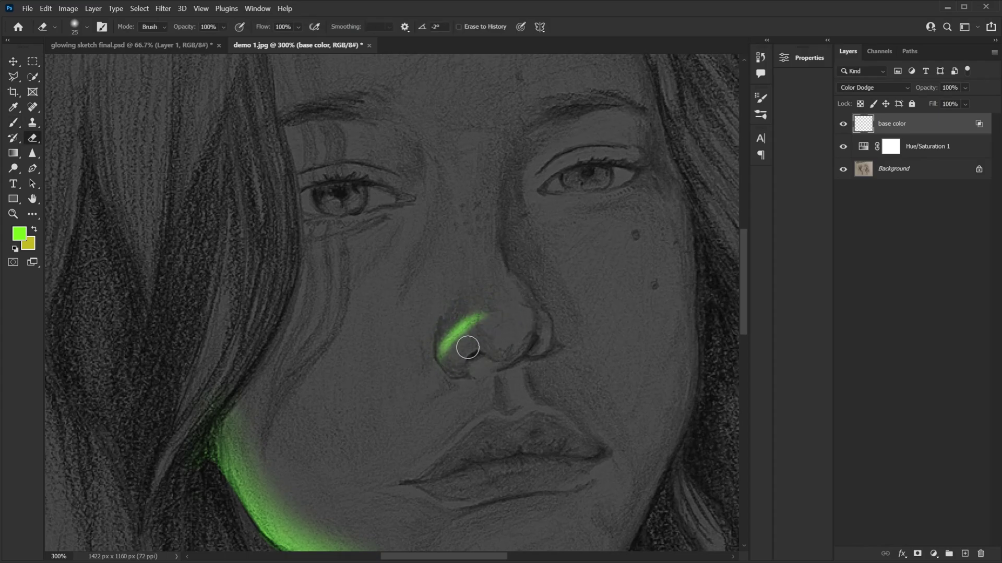
{"action": "left_click_drag", "start_coordinate": [515, 309], "coordinate": [531, 313]}
{"action": "key", "text": "ctrl+minus"}
{"action": "key", "text": "ctrl+minus"}
{"action": "key", "text": "ctrl+minus"}
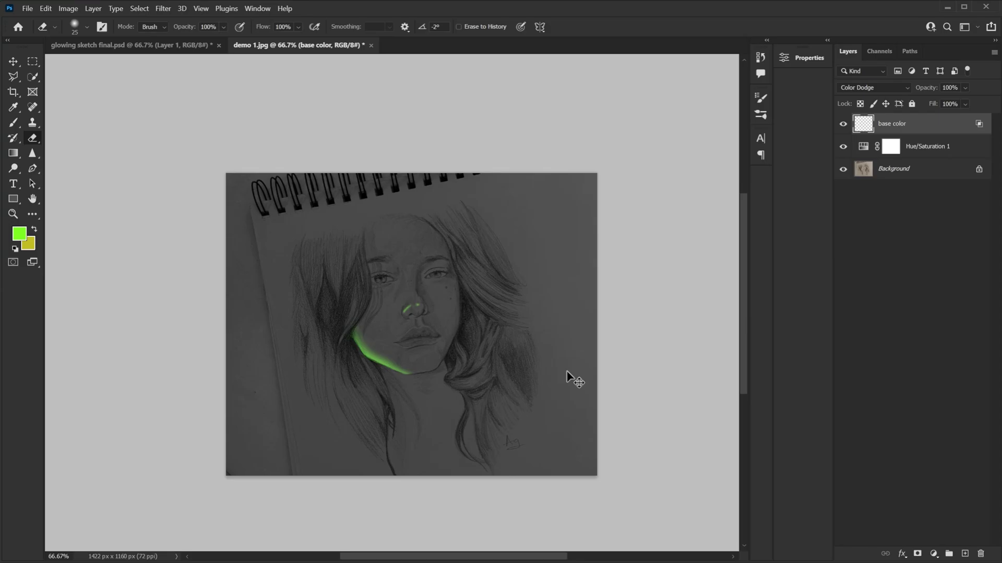
{"action": "key", "text": "ctrl+plus"}
{"action": "key", "text": "ctrl+plus"}
{"action": "key", "text": "ctrl+plus"}
{"action": "key", "text": "ctrl+minus"}
{"action": "key", "text": "ctrl+minus"}
{"action": "key", "text": "ctrl+plus"}
- Add green glow to the hair strands, erasing excess on the lower-left and right-side hair
{"action": "key", "text": "b"}
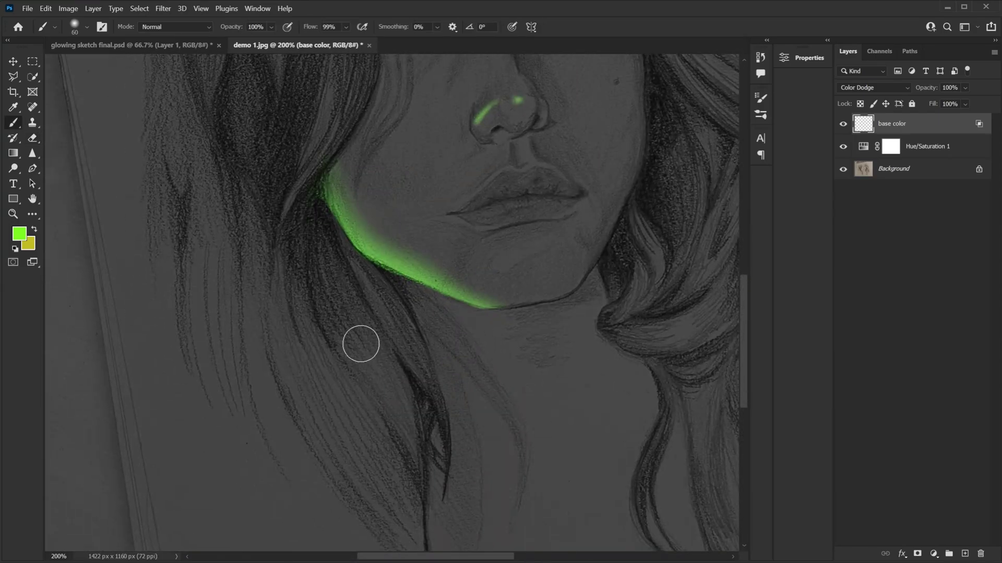
{"action": "key", "text": "ctrl+Tab"}
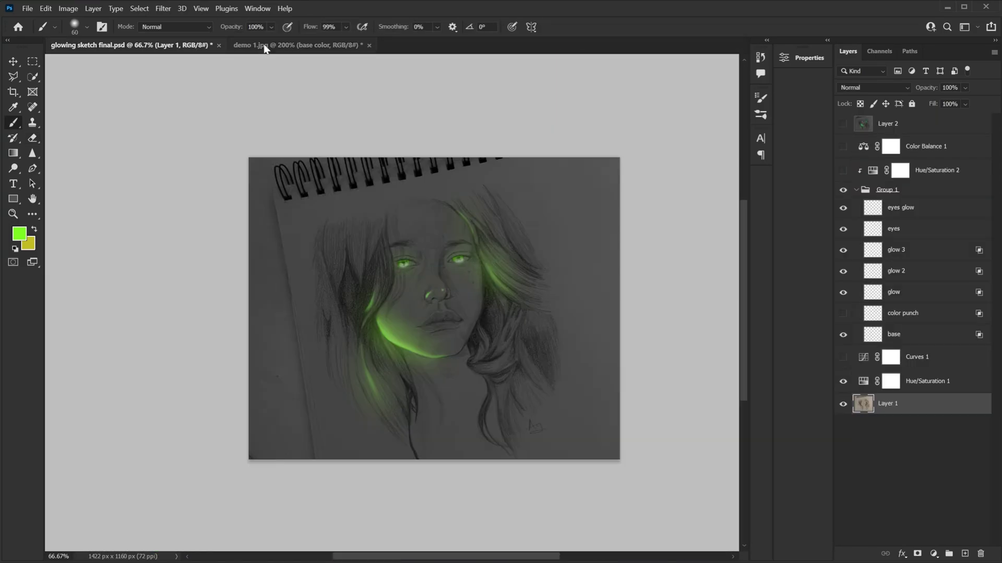
{"action": "left_click", "coordinate": [264, 44]}
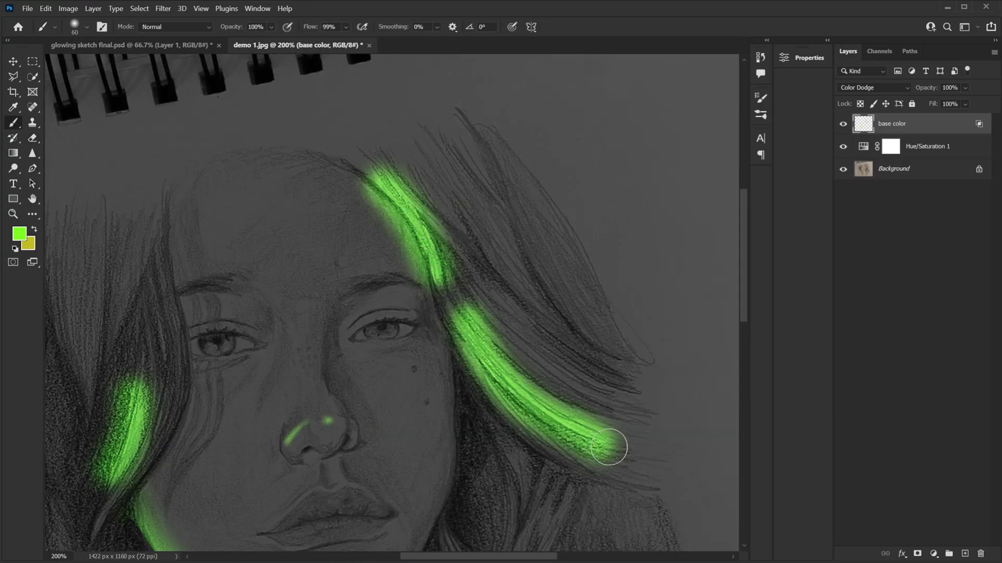
{"action": "key", "text": "e"}
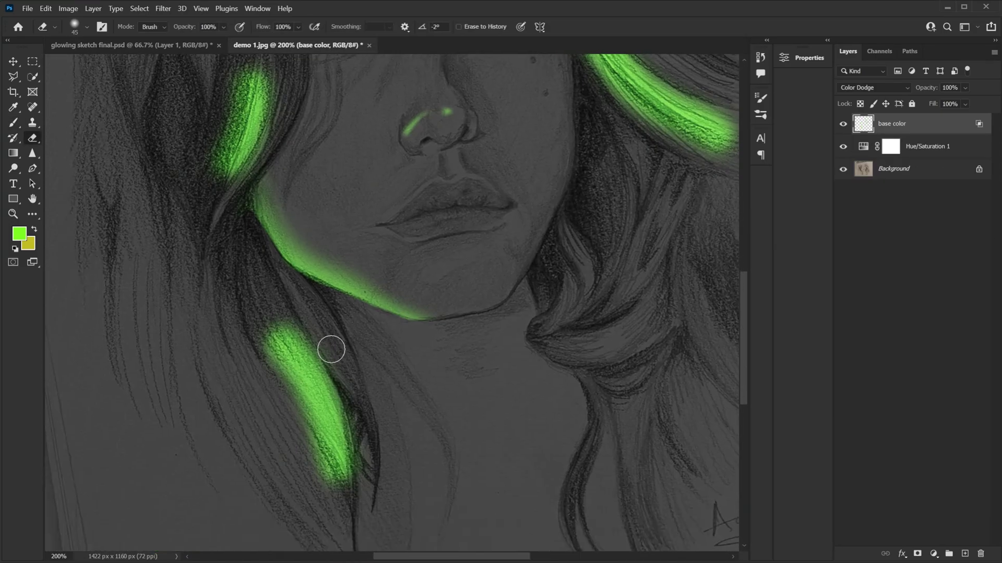
{"action": "mouse_move", "coordinate": [332, 349]}
{"action": "left_mouse_down"}
{"action": "mouse_move", "coordinate": [348, 385]}
{"action": "mouse_move", "coordinate": [280, 306]}
{"action": "mouse_move", "coordinate": [311, 341]}
{"action": "mouse_move", "coordinate": [299, 330]}
{"action": "mouse_move", "coordinate": [361, 467]}
{"action": "left_mouse_up"}
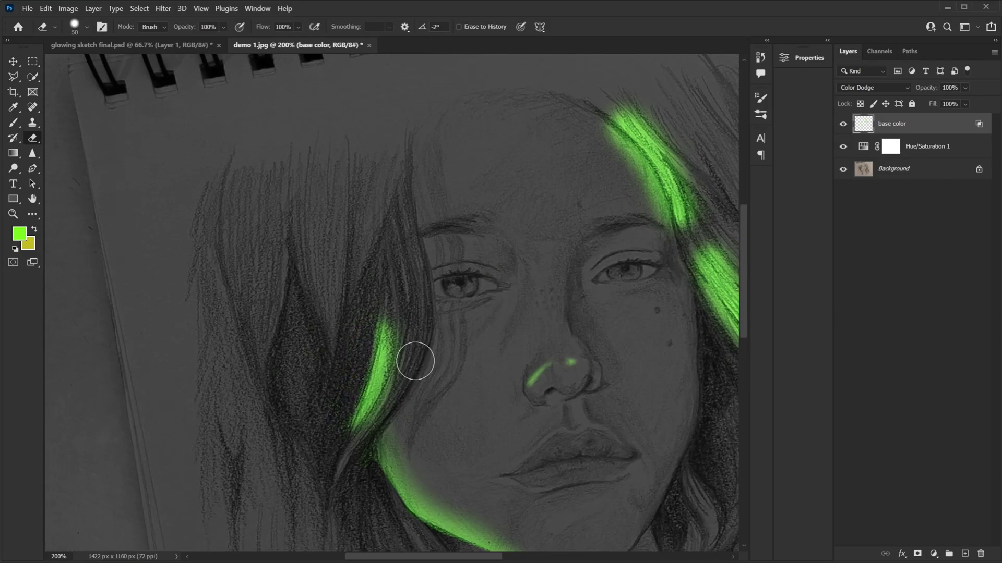
{"action": "mouse_move", "coordinate": [396, 358]}
{"action": "left_mouse_down"}
{"action": "mouse_move", "coordinate": [386, 325]}
{"action": "mouse_move", "coordinate": [403, 355]}
{"action": "mouse_move", "coordinate": [398, 327]}
{"action": "mouse_move", "coordinate": [365, 412]}
{"action": "left_mouse_up"}
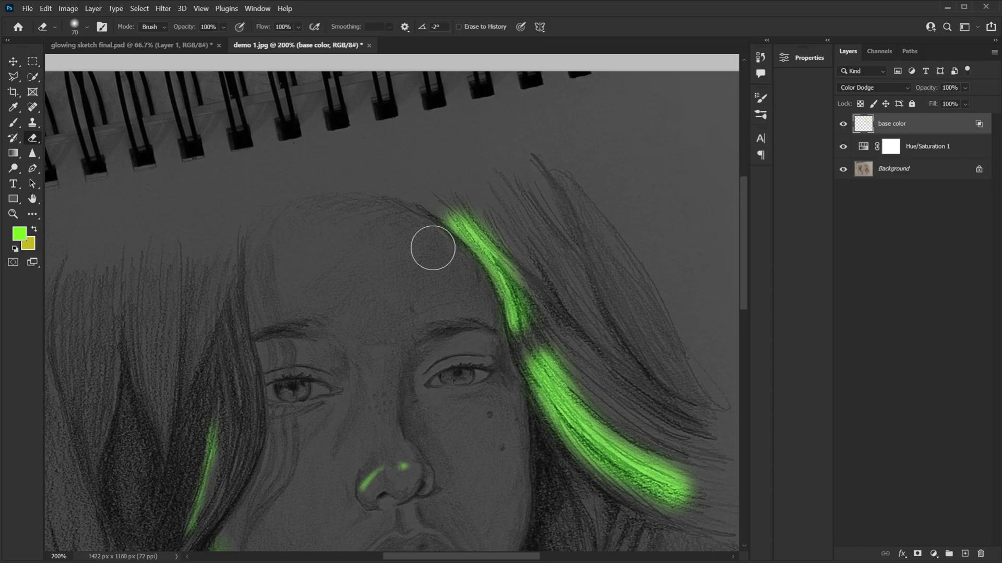
{"action": "mouse_move", "coordinate": [433, 248]}
{"action": "left_mouse_down"}
{"action": "mouse_move", "coordinate": [484, 213]}
{"action": "mouse_move", "coordinate": [577, 296]}
{"action": "mouse_move", "coordinate": [534, 282]}
{"action": "mouse_move", "coordinate": [538, 314]}
{"action": "mouse_move", "coordinate": [492, 212]}
{"action": "left_mouse_up"}
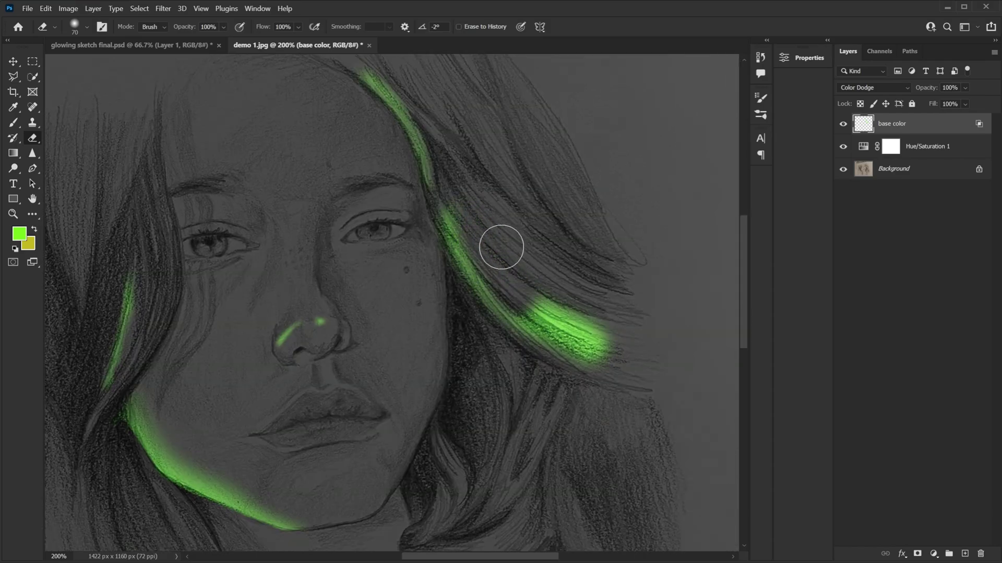
{"action": "mouse_move", "coordinate": [500, 247]}
{"action": "left_mouse_down"}
{"action": "mouse_move", "coordinate": [579, 314]}
{"action": "mouse_move", "coordinate": [422, 245]}
{"action": "mouse_move", "coordinate": [465, 308]}
{"action": "left_mouse_up"}
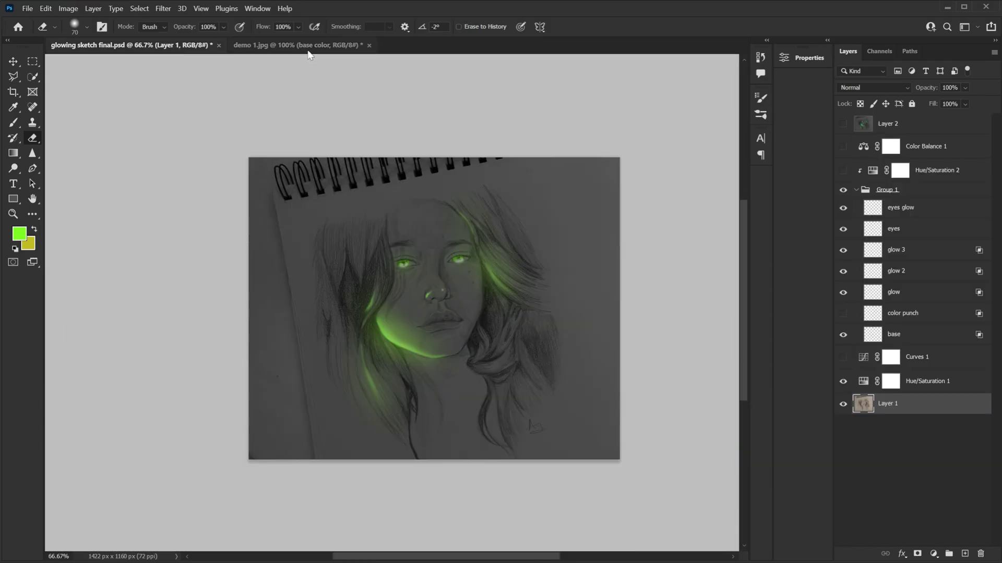
{"action": "left_click", "coordinate": [318, 45]}
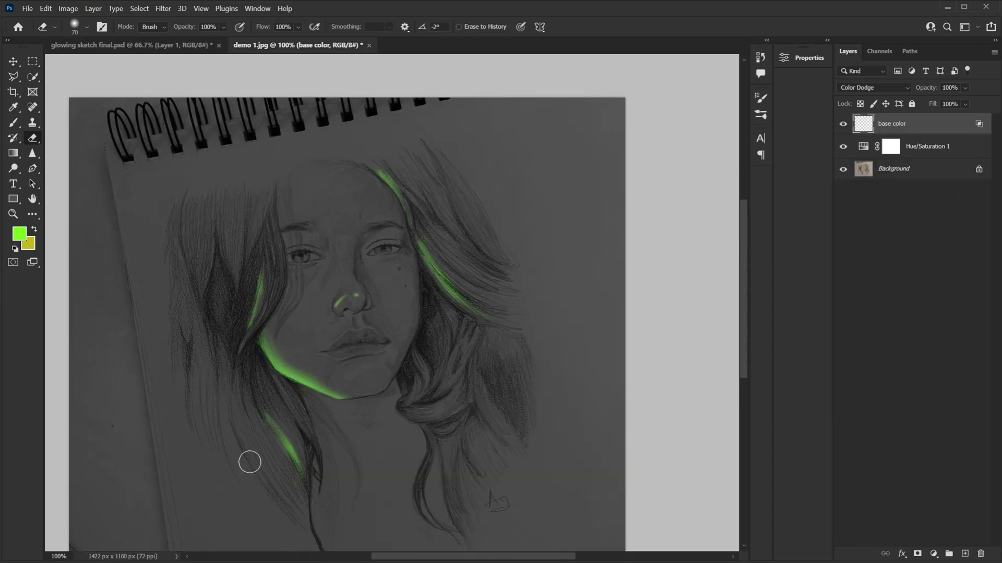
{"action": "key", "text": "bracketright"}
{"action": "key", "text": "bracketright"}
{"action": "left_click_drag", "start_coordinate": [479, 291], "coordinate": [537, 273]}
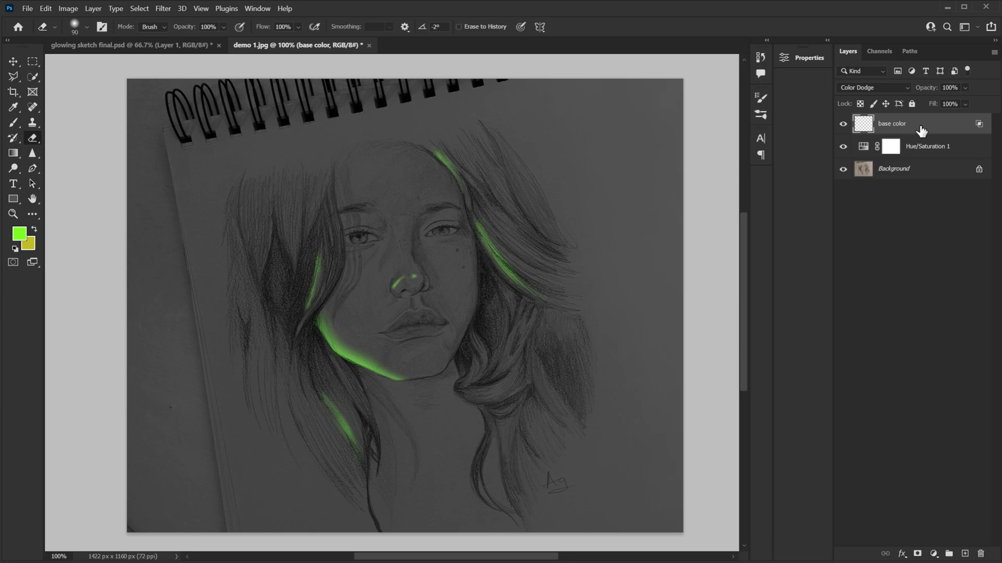
- Duplicate base color, rename it 'color punch', and set it to Color mode at 50% opacity
{"action": "key", "text": "ctrl+j"}
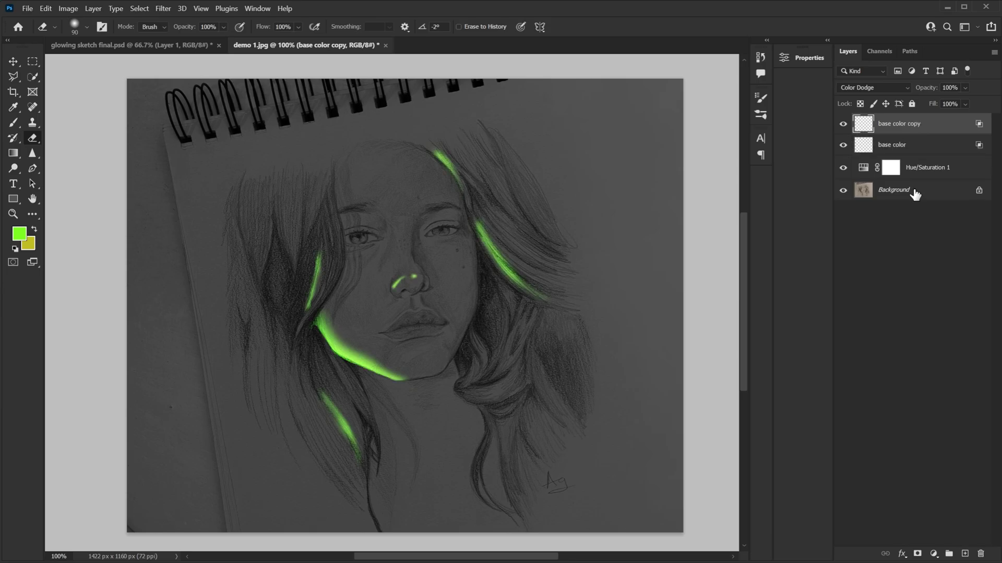
{"action": "double_click", "coordinate": [907, 123]}
{"action": "type", "text": "color pund"}
{"action": "type", "text": "h"}
{"action": "key", "text": "Return"}
{"action": "left_click", "coordinate": [872, 86]}
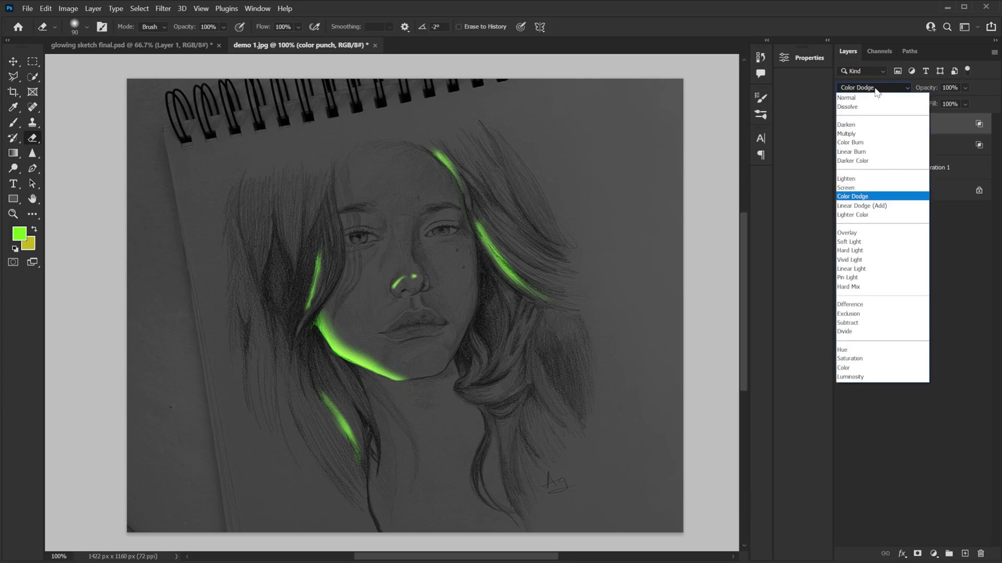
{"action": "left_click", "coordinate": [891, 368]}
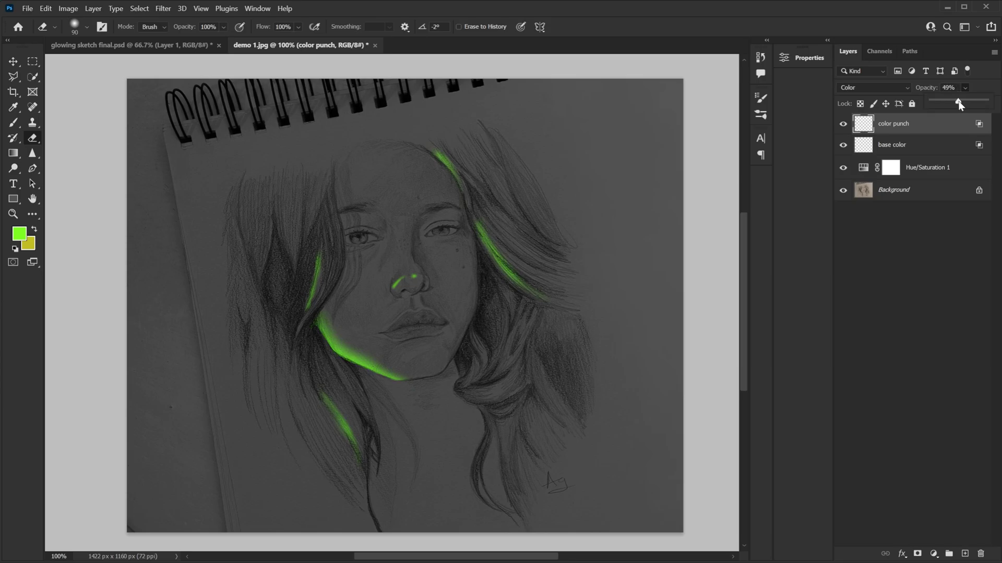
{"action": "left_click", "coordinate": [939, 132]}
- Duplicate color punch and set the copy to 100% opacity in Screen mode
{"action": "key", "text": "ctrl+j"}
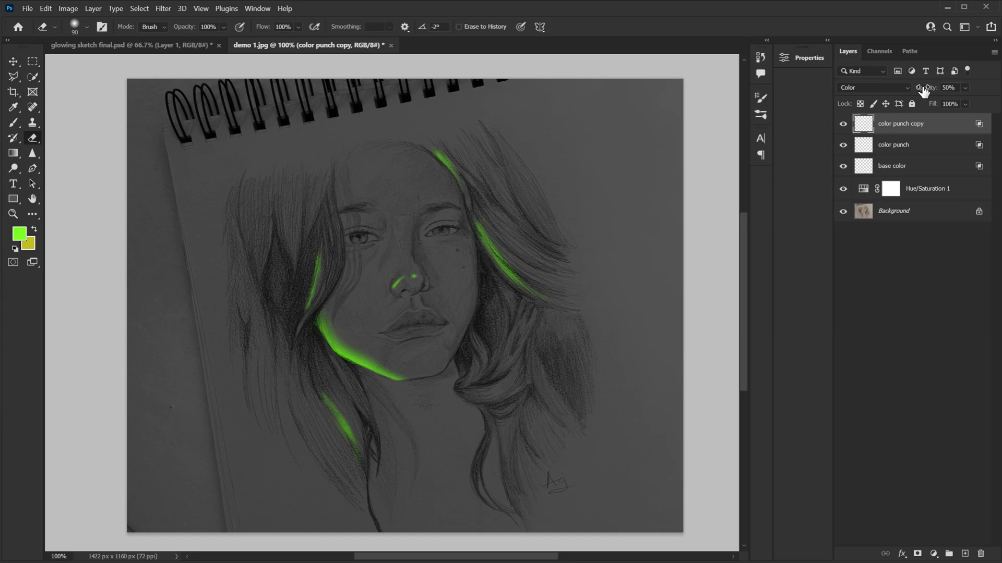
{"action": "left_click_drag", "start_coordinate": [923, 88], "coordinate": [997, 92]}
{"action": "left_click", "coordinate": [870, 89]}
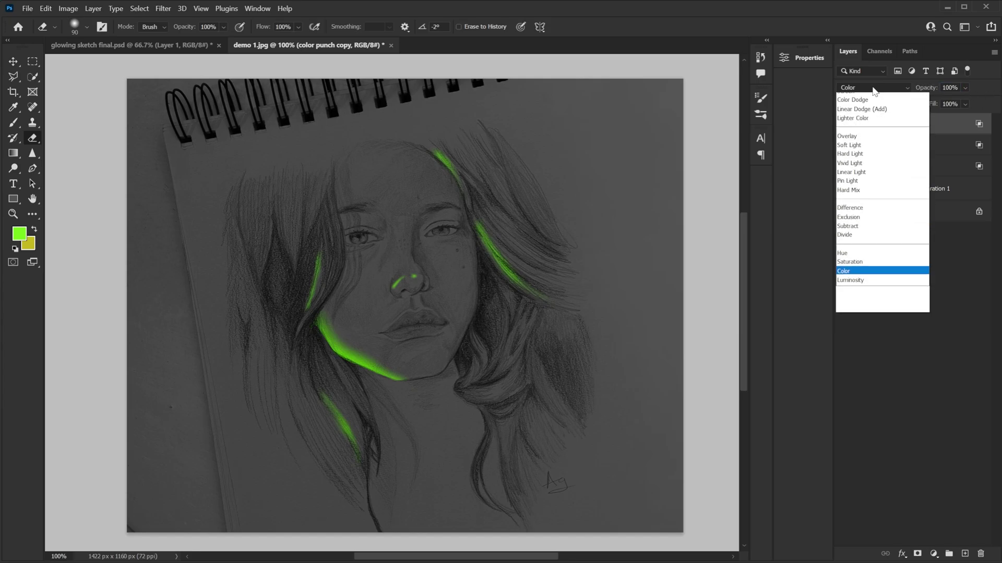
{"action": "left_click", "coordinate": [875, 189]}
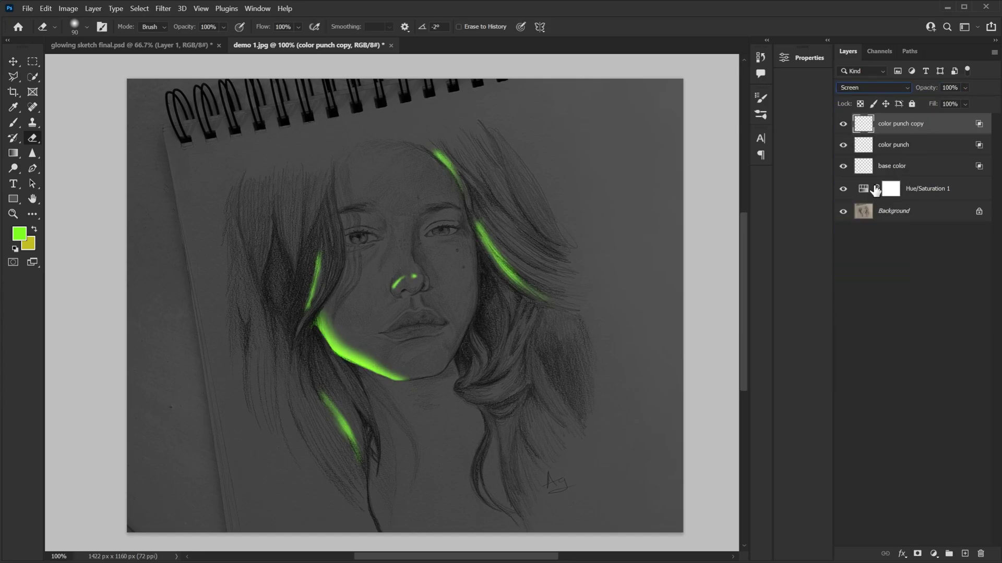
{"action": "left_click", "coordinate": [844, 125]}
{"action": "left_click", "coordinate": [843, 124]}
{"action": "left_click", "coordinate": [843, 124]}
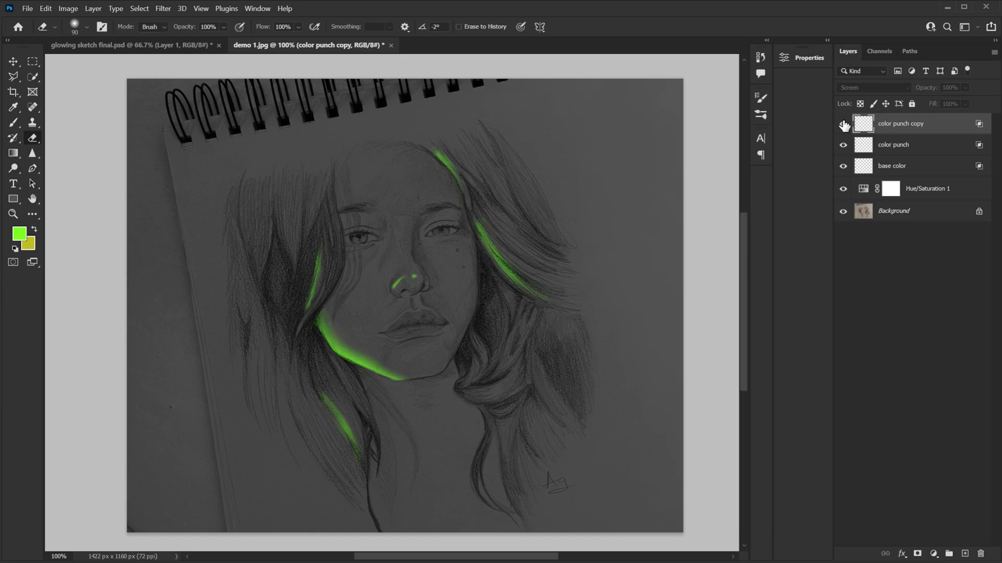
{"action": "left_click", "coordinate": [844, 125]}
- Apply a Gaussian Blur with radius 72.6 to the Screen copy
{"action": "left_click", "coordinate": [158, 9]}
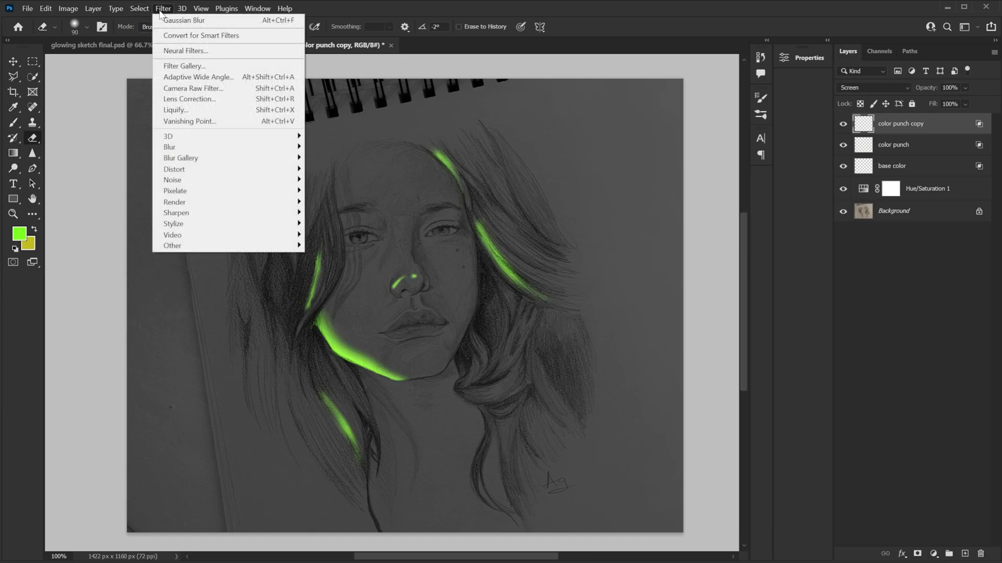
{"action": "mouse_move", "coordinate": [213, 149]}
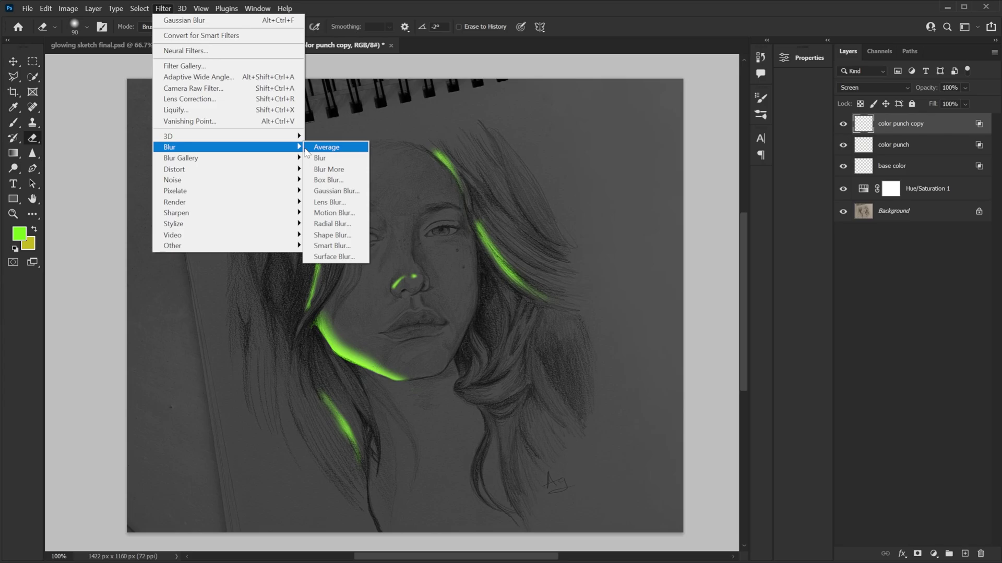
{"action": "left_click", "coordinate": [329, 191]}
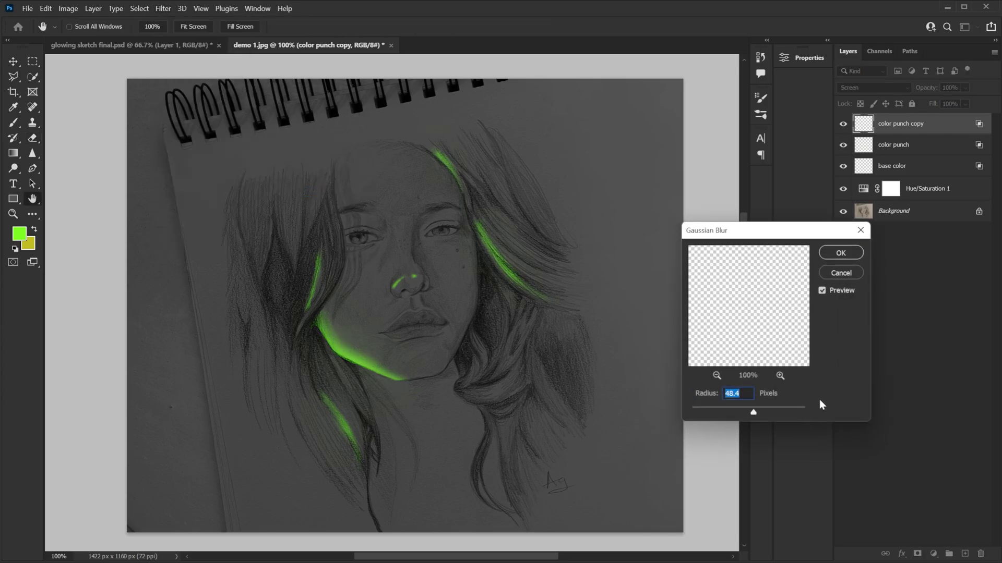
{"action": "left_click_drag", "start_coordinate": [755, 416], "coordinate": [755, 415]}
{"action": "left_click", "coordinate": [840, 252]}
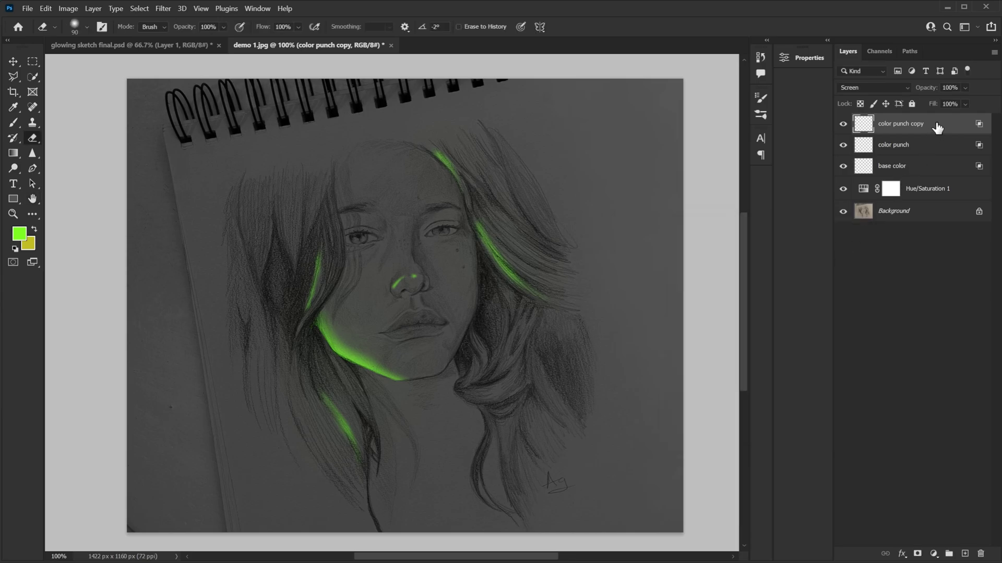
{"action": "left_click", "coordinate": [843, 124]}
{"action": "left_click", "coordinate": [843, 124]}
{"action": "left_click", "coordinate": [843, 124]}
{"action": "left_click", "coordinate": [843, 124]}
- Duplicate the blurred glow layer three times, up to color punch copy 4
{"action": "key", "text": "ctrl+j"}
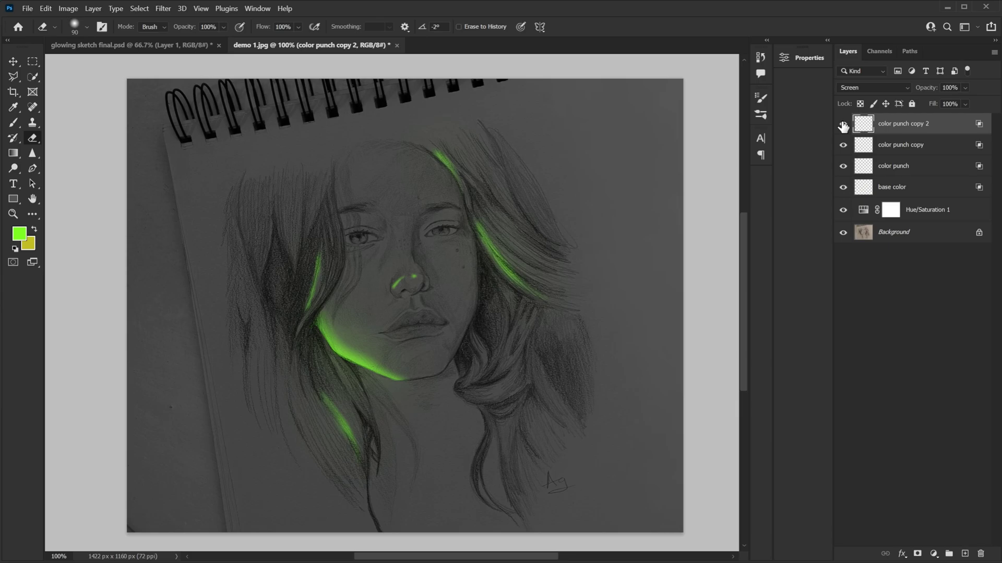
{"action": "key", "text": "ctrl+j"}
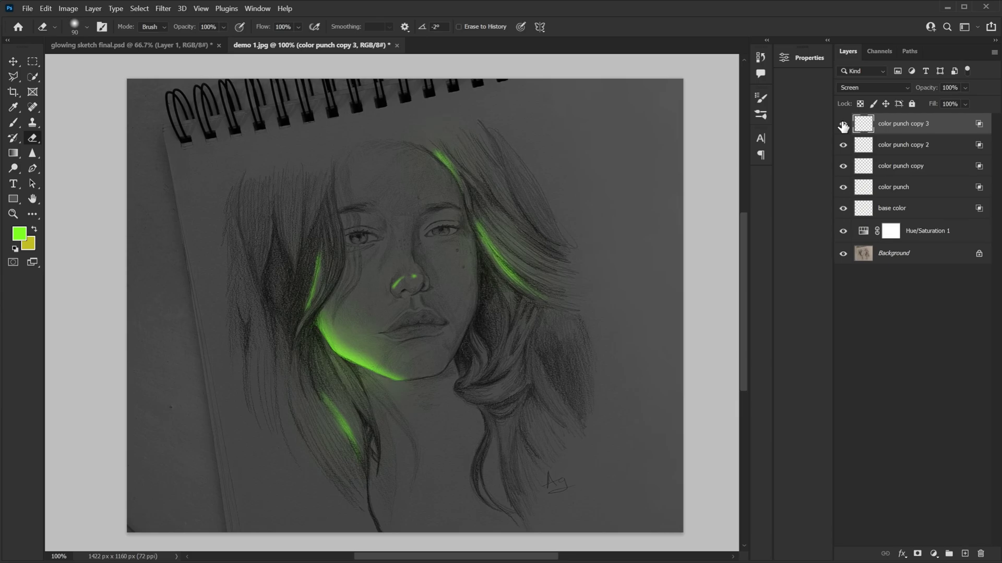
{"action": "key", "text": "ctrl+j"}
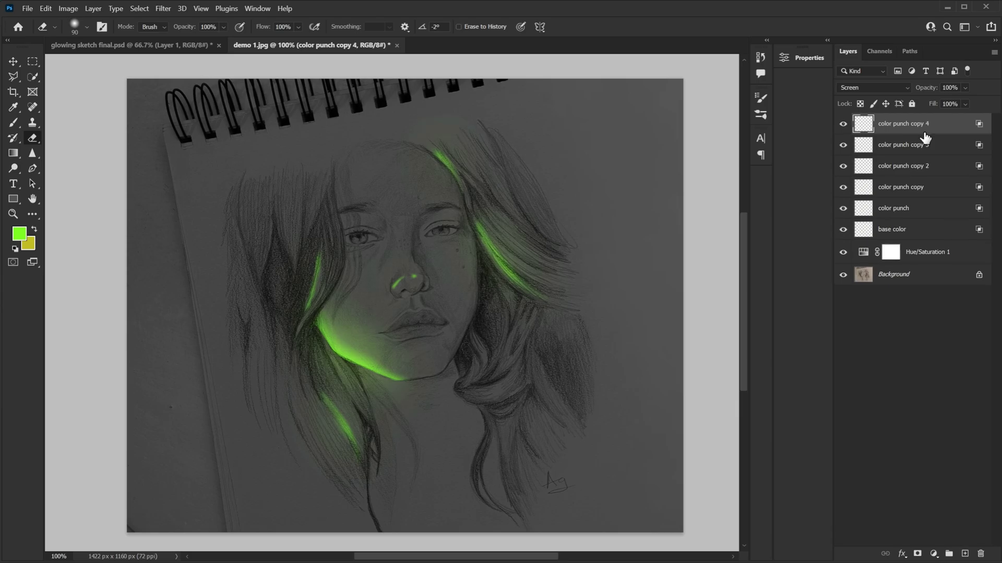
- Add a new empty layer named 'eyes' at the top of the stack
{"action": "left_click", "coordinate": [966, 554]}
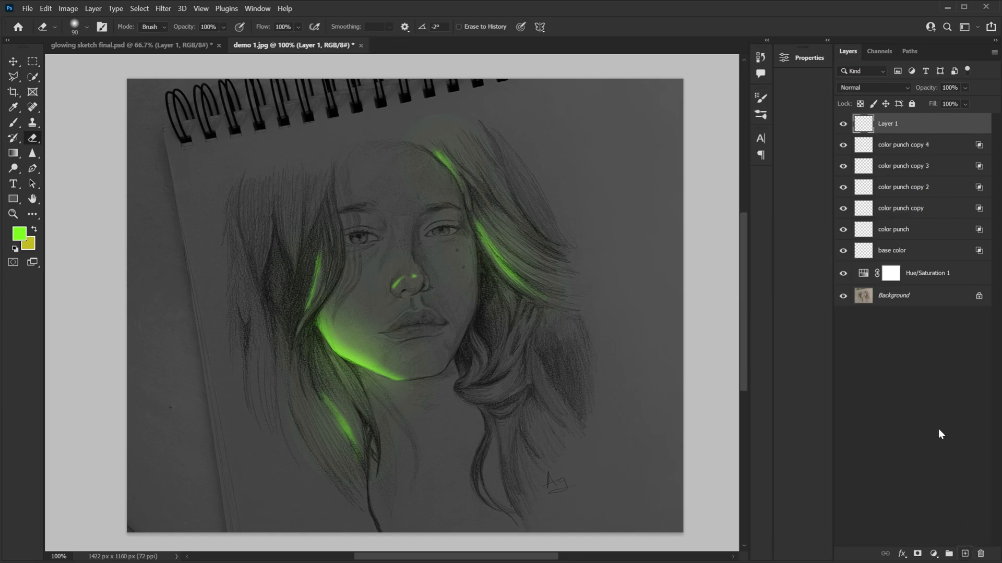
{"action": "double_click", "coordinate": [892, 124]}
{"action": "type", "text": "eyes"}
{"action": "key", "text": "Return"}
- Paint both irises solid green with a 25 px brush
{"action": "key", "text": "ctrl+plus"}
{"action": "key", "text": "ctrl+plus"}
{"action": "key", "text": "ctrl+plus"}
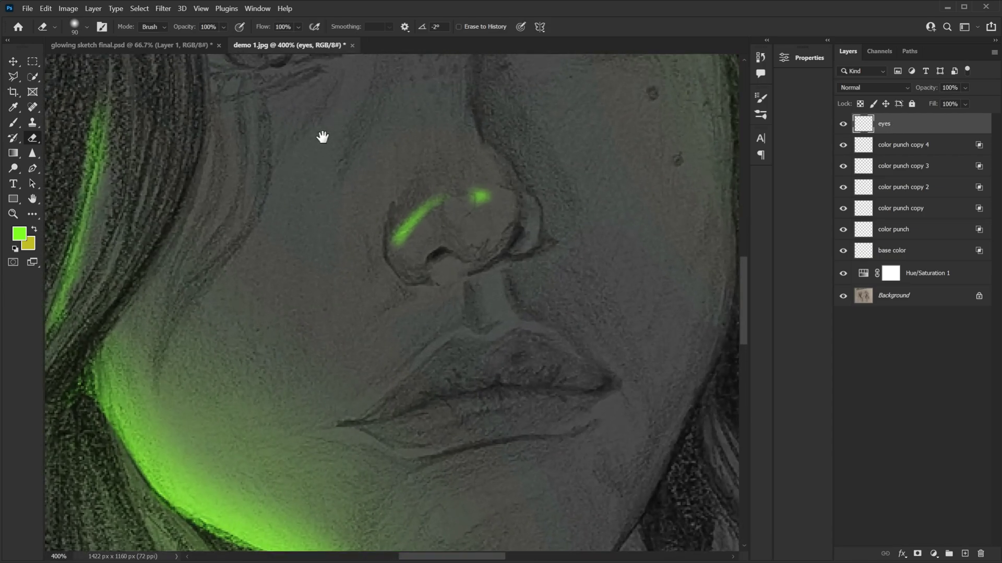
{"action": "left_click_drag", "start_coordinate": [322, 137], "coordinate": [376, 358]}
{"action": "scroll", "coordinate": [365, 320], "scroll_direction": "up", "scroll_amount": 3}
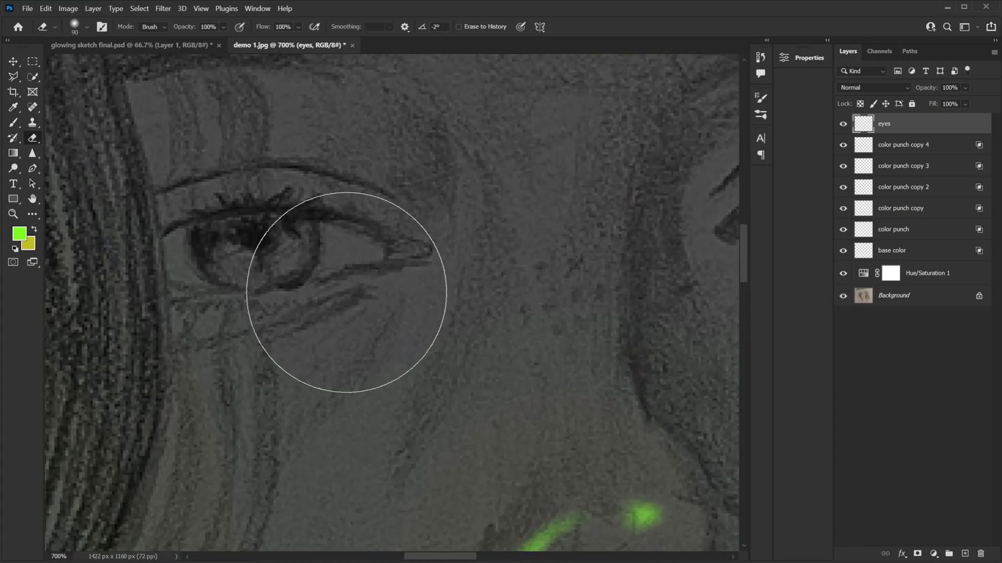
{"action": "key", "text": "bracketleft"}
{"action": "key", "text": "bracketleft"}
{"action": "key", "text": "bracketleft"}
{"action": "key", "text": "bracketleft"}
{"action": "key", "text": "bracketleft"}
{"action": "key", "text": "bracketleft"}
{"action": "key", "text": "bracketleft"}
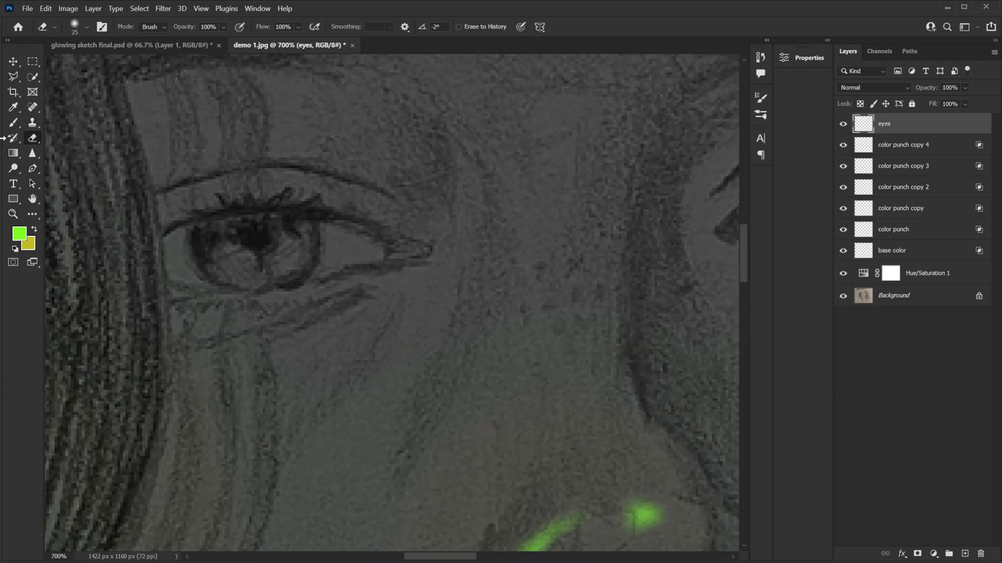
{"action": "key", "text": "b"}
{"action": "mouse_move", "coordinate": [219, 241]}
{"action": "left_mouse_down"}
{"action": "mouse_move", "coordinate": [276, 240]}
{"action": "mouse_move", "coordinate": [318, 273]}
{"action": "left_mouse_up"}
{"action": "key", "text": "bracketleft"}
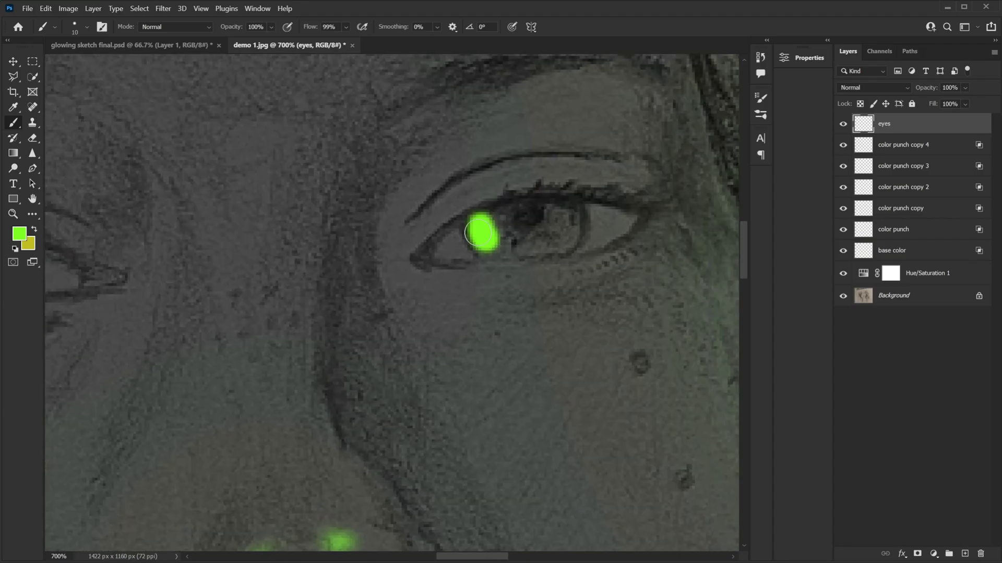
{"action": "left_click_drag", "start_coordinate": [481, 230], "coordinate": [553, 219]}
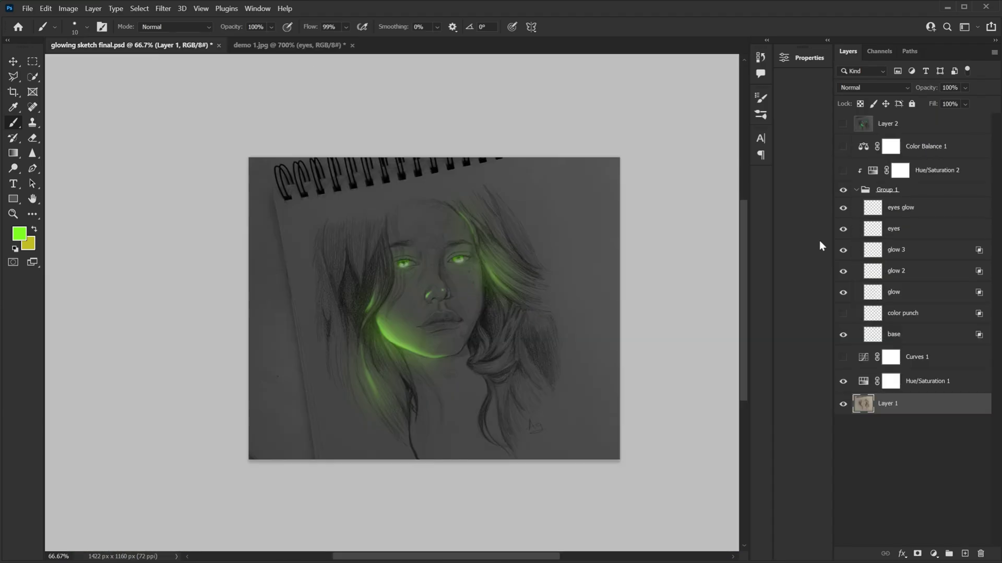
{"action": "left_click", "coordinate": [897, 207]}
{"action": "left_click", "coordinate": [287, 45]}
- Set the eyes layer blend mode to Overlay and toggle it to compare
{"action": "scroll", "coordinate": [554, 257], "scroll_direction": "down", "scroll_amount": 5}
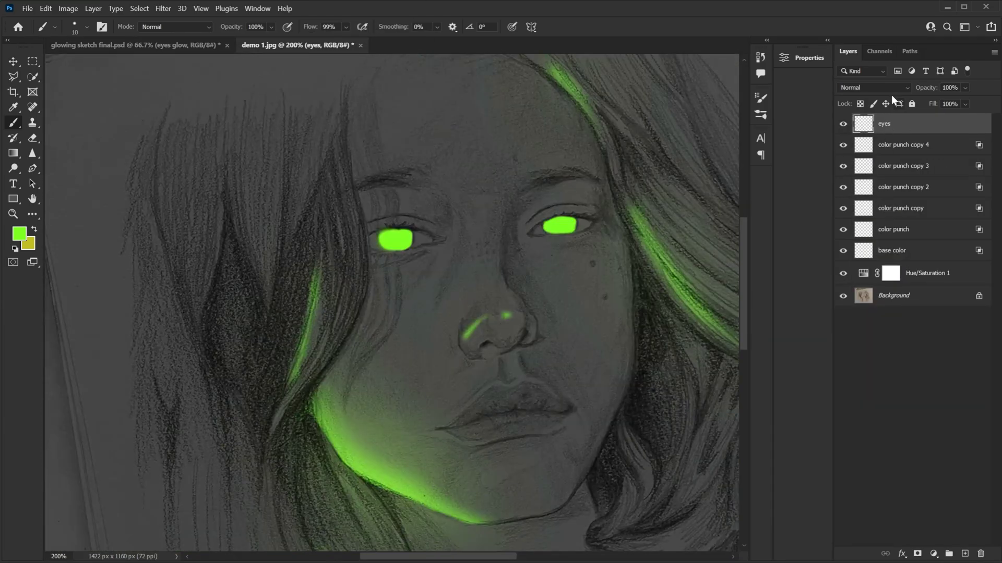
{"action": "left_click", "coordinate": [893, 88]}
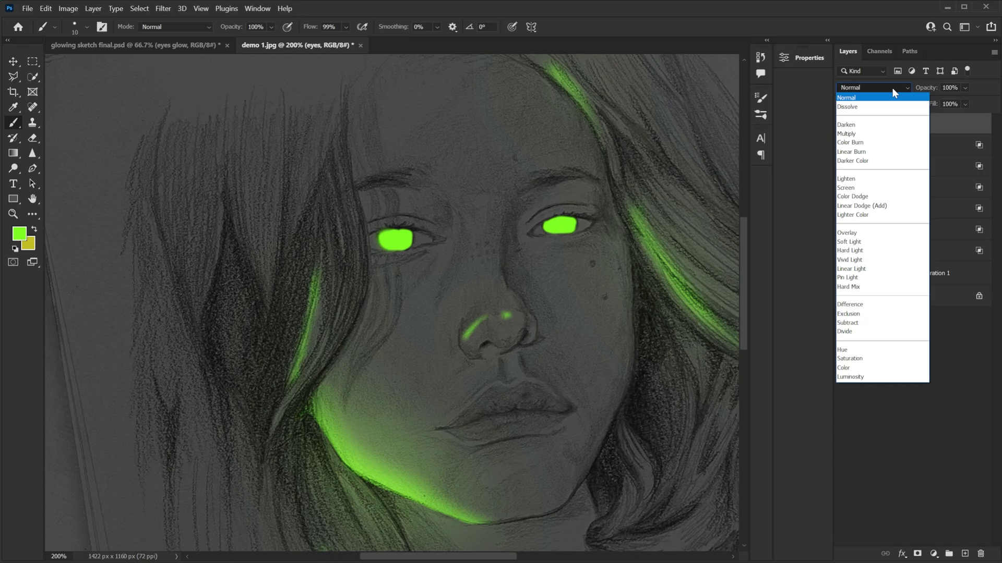
{"action": "left_click", "coordinate": [872, 233]}
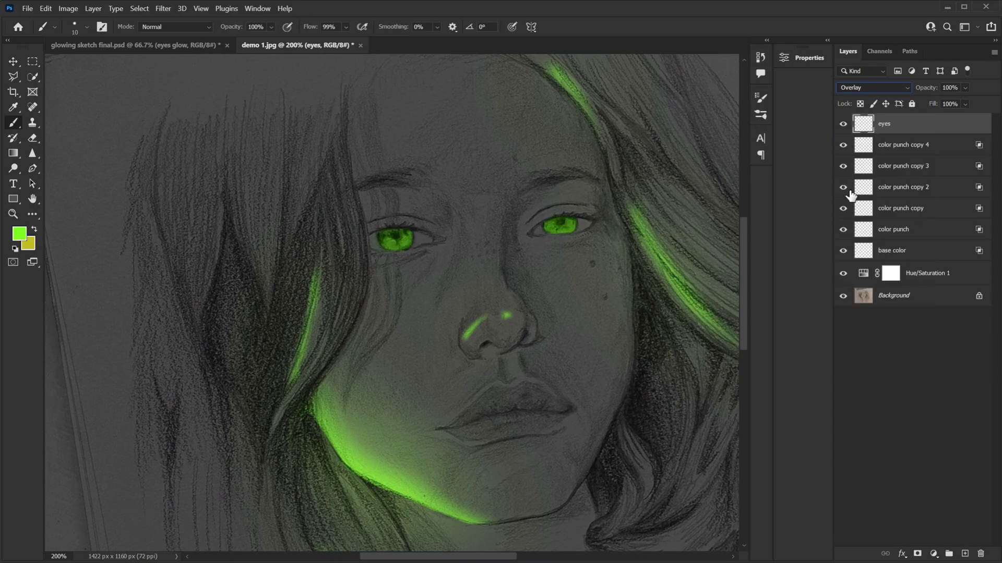
{"action": "left_click", "coordinate": [843, 124]}
{"action": "left_click", "coordinate": [843, 123]}
- Zoom in on the eyes and set the foreground colour to pure white
{"action": "key", "text": "ctrl+plus"}
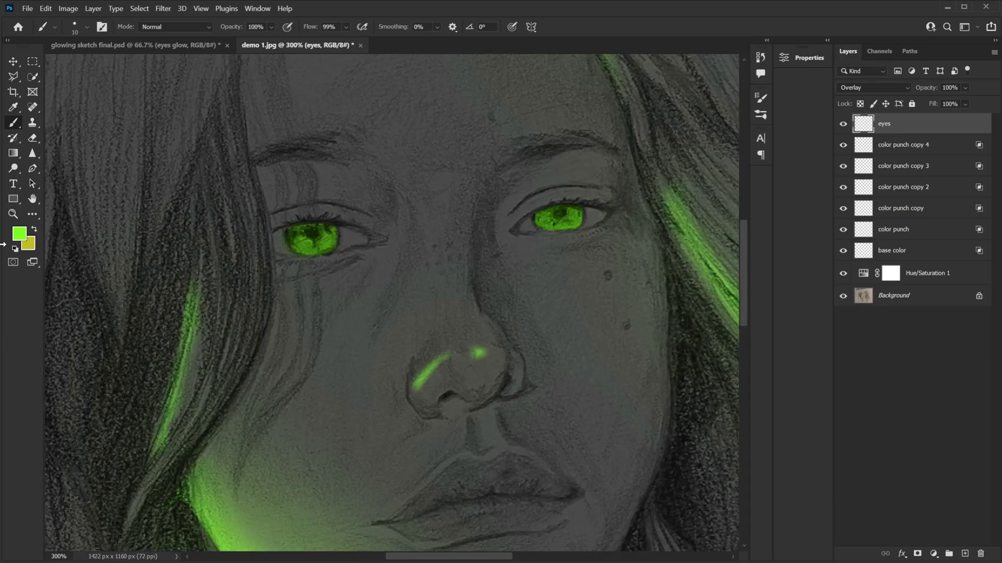
{"action": "left_click", "coordinate": [33, 229]}
{"action": "left_click", "coordinate": [19, 234]}
{"action": "left_click_drag", "start_coordinate": [729, 247], "coordinate": [679, 201]}
{"action": "left_click", "coordinate": [956, 196]}
- Paint white highlights on the left and right irises with a 15 px brush
{"action": "left_click_drag", "start_coordinate": [295, 238], "coordinate": [314, 248]}
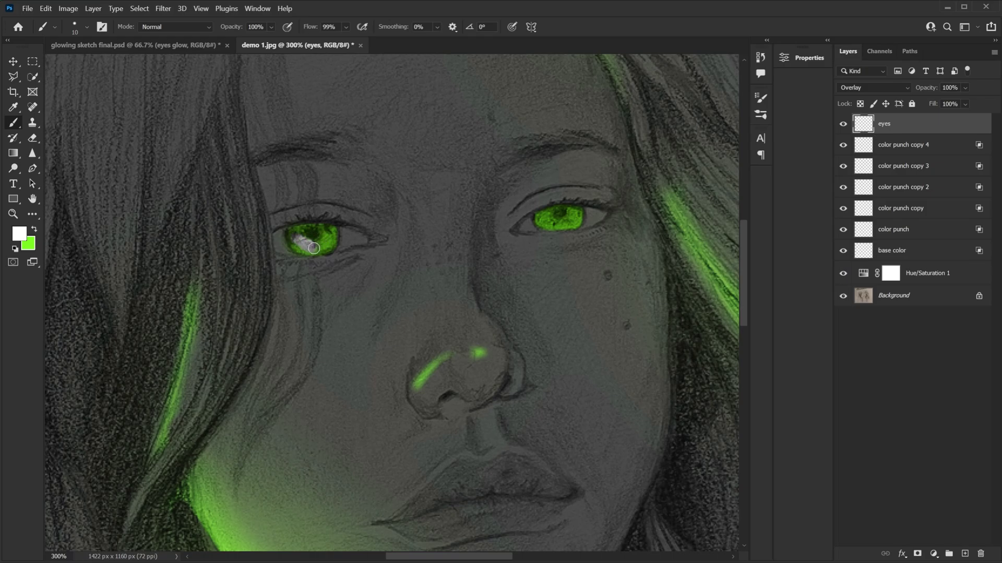
{"action": "key", "text": "ctrl+z"}
{"action": "right_click", "coordinate": [327, 247]}
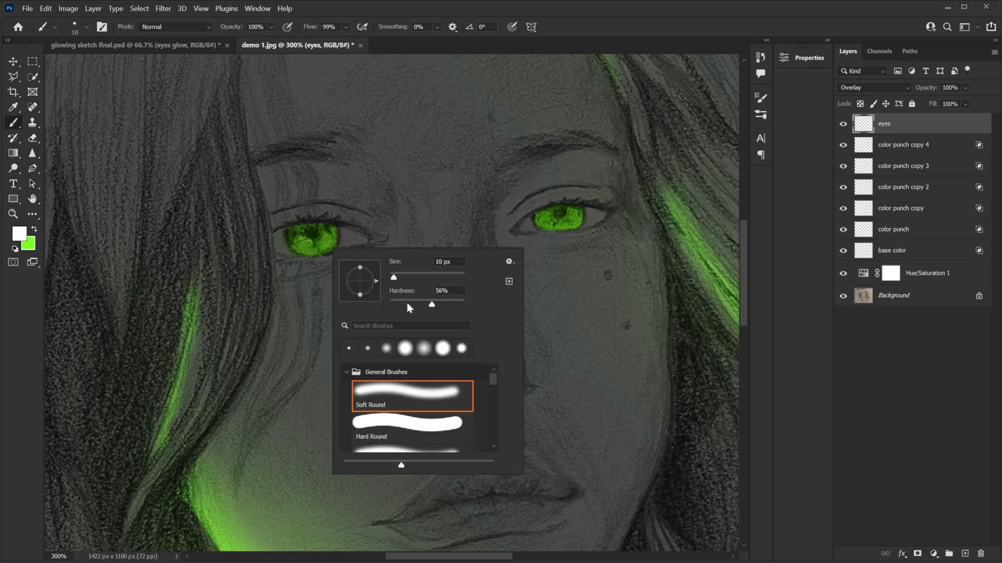
{"action": "left_click", "coordinate": [520, 49]}
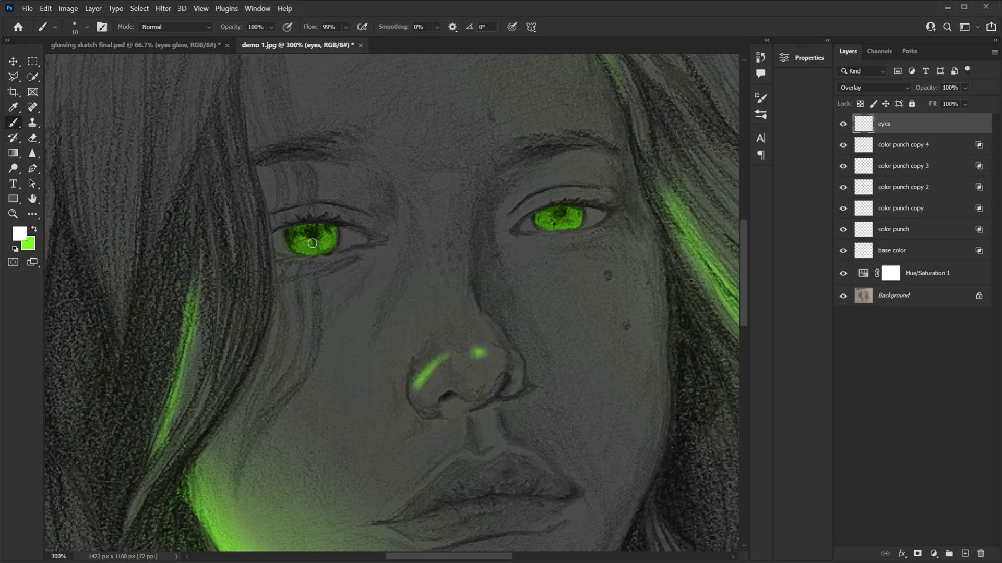
{"action": "key", "text": "bracketright"}
{"action": "left_click_drag", "start_coordinate": [298, 246], "coordinate": [326, 241]}
{"action": "mouse_move", "coordinate": [563, 222]}
{"action": "left_mouse_down"}
{"action": "mouse_move", "coordinate": [549, 223]}
{"action": "mouse_move", "coordinate": [570, 219]}
{"action": "left_mouse_up"}
{"action": "key", "text": "ctrl+minus"}
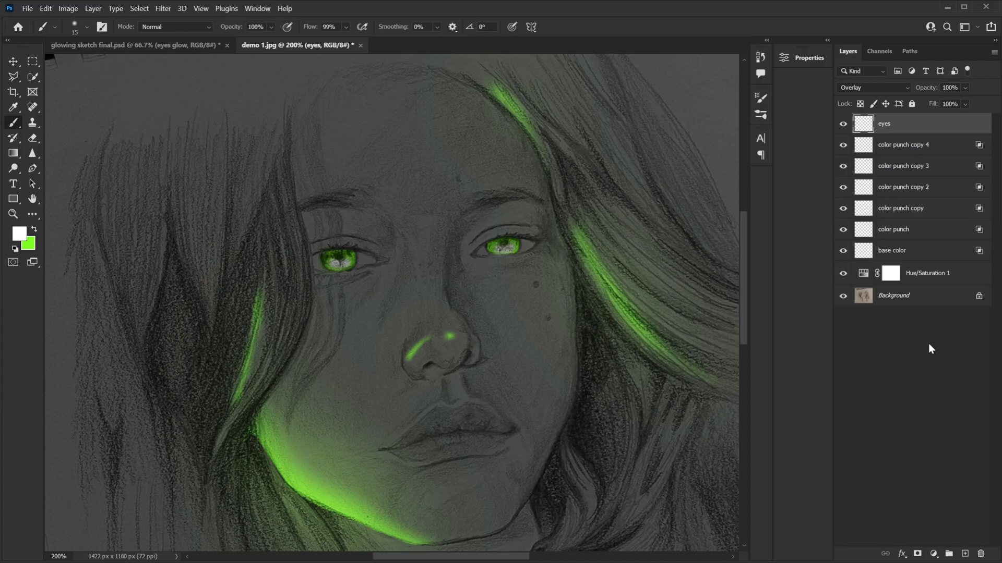
- Duplicate the eyes layer and set the copy to Lighten blend mode
{"action": "key", "text": "ctrl+j"}
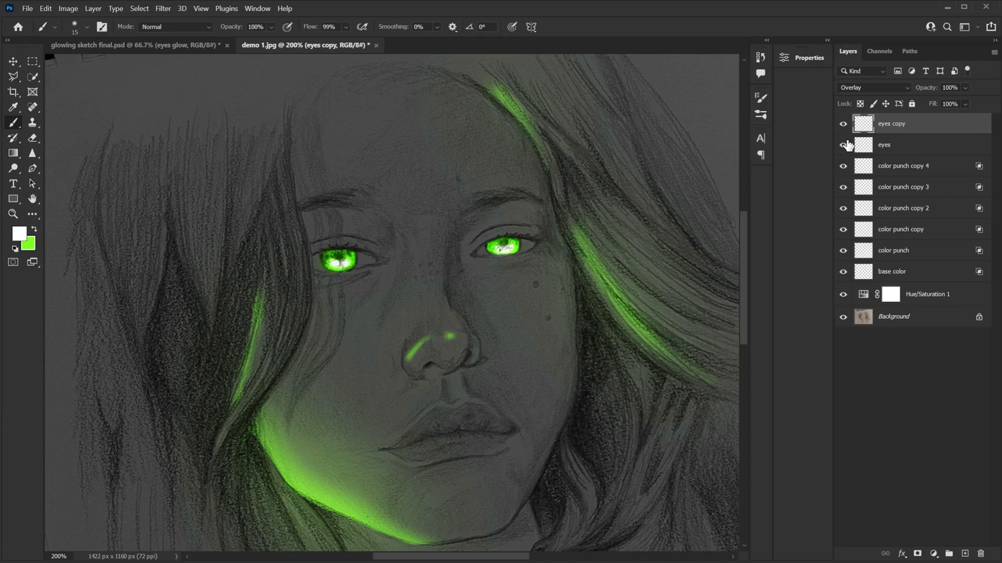
{"action": "left_click", "coordinate": [881, 88]}
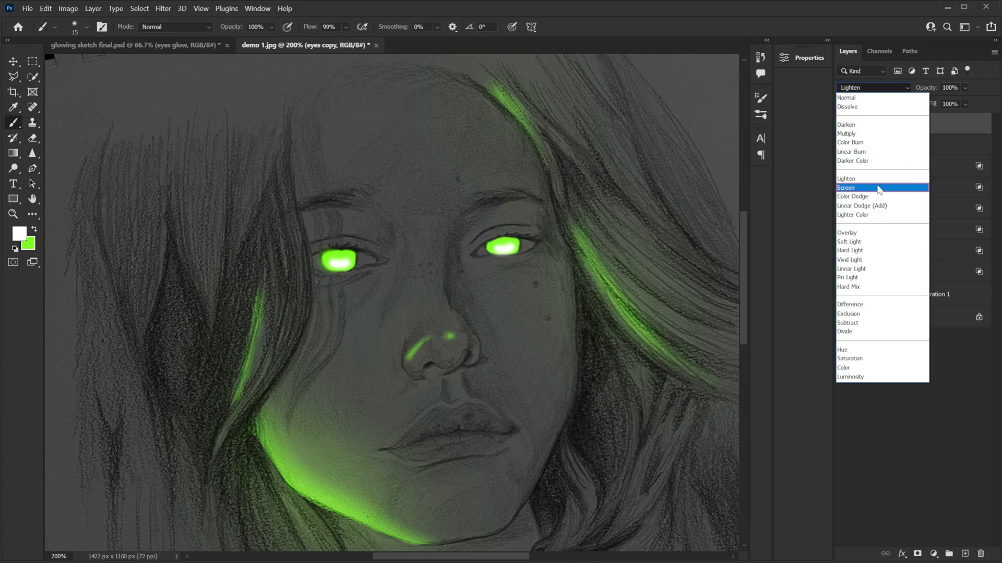
{"action": "left_click", "coordinate": [871, 184]}
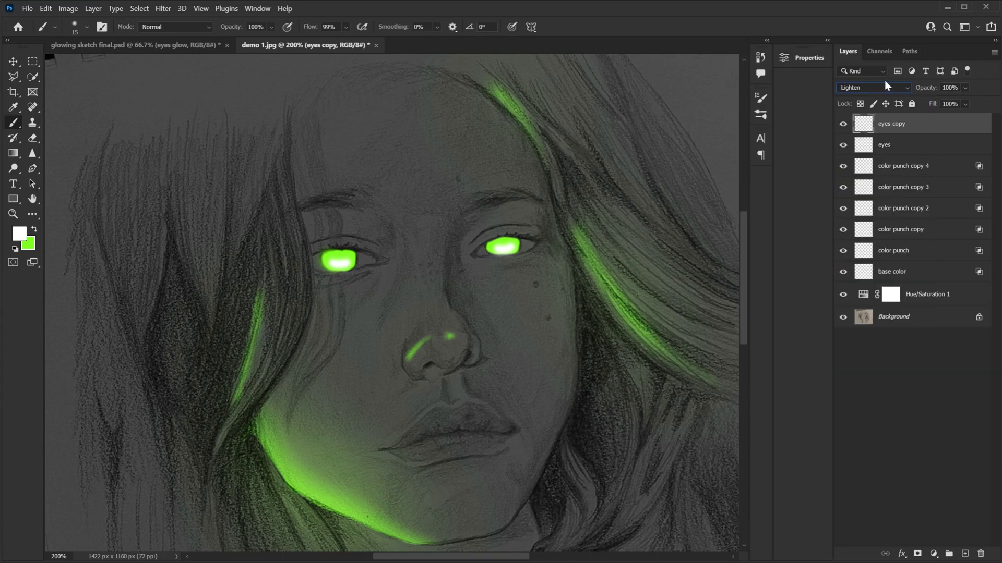
- Apply a 38.7 px Gaussian Blur to eyes copy and compare the softened glow
{"action": "left_click", "coordinate": [163, 9]}
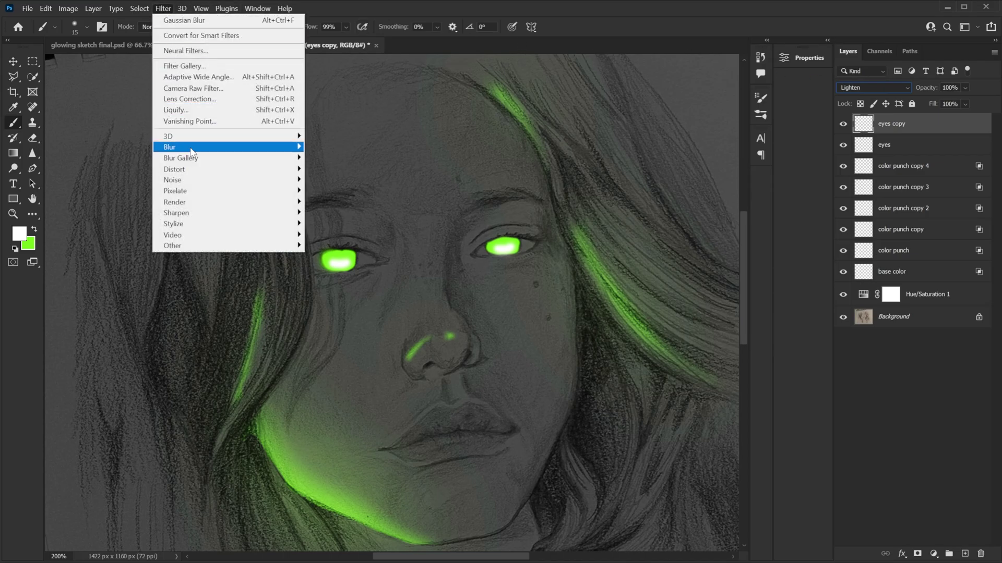
{"action": "mouse_move", "coordinate": [173, 147]}
{"action": "left_click", "coordinate": [342, 190]}
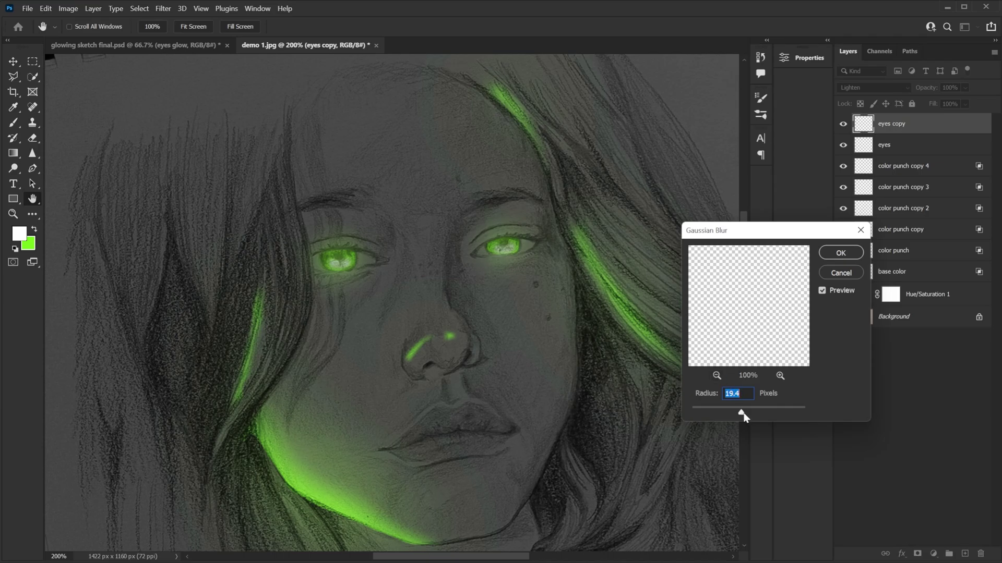
{"action": "left_click_drag", "start_coordinate": [740, 413], "coordinate": [749, 413]}
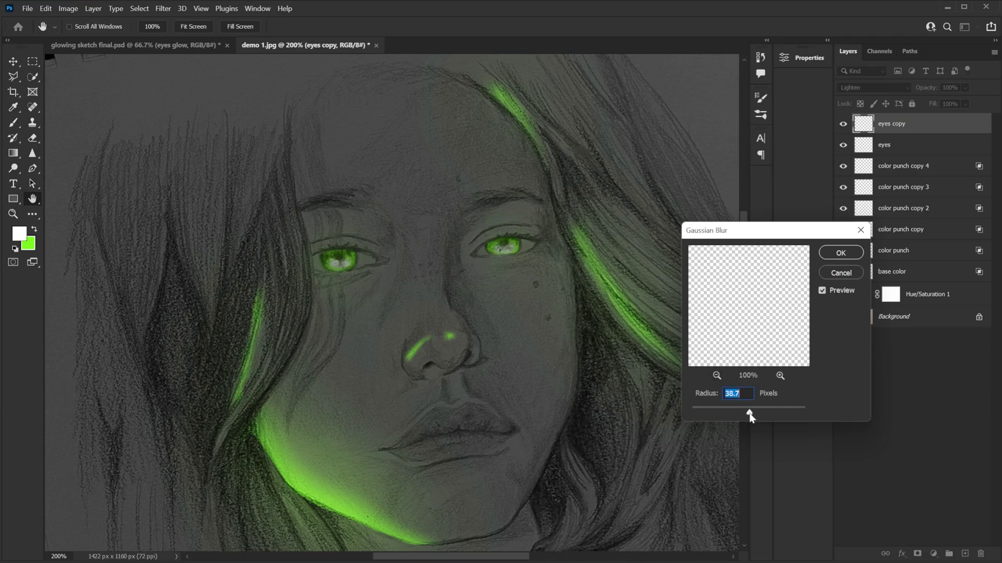
{"action": "left_click", "coordinate": [840, 253]}
{"action": "left_click", "coordinate": [845, 124]}
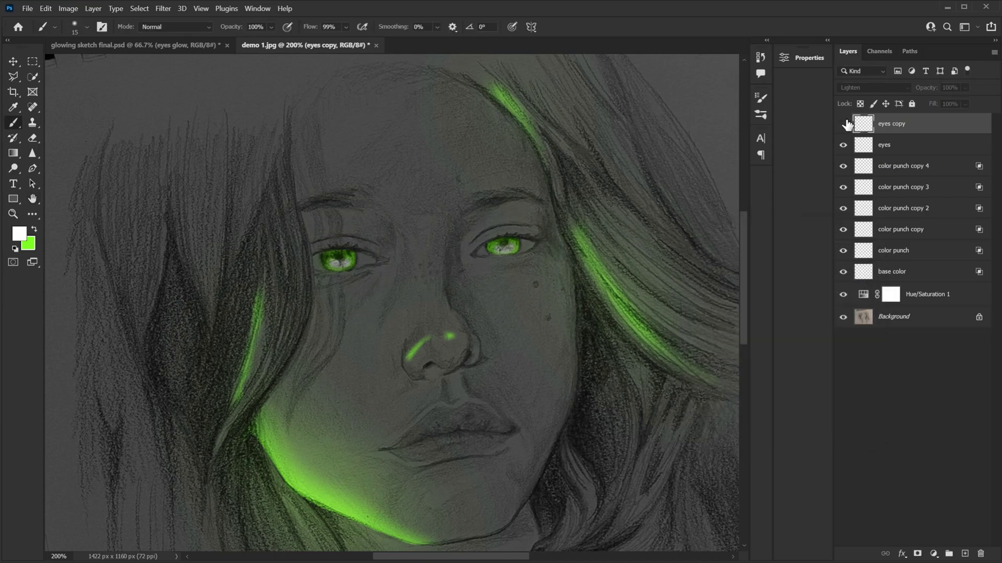
{"action": "left_click", "coordinate": [844, 124]}
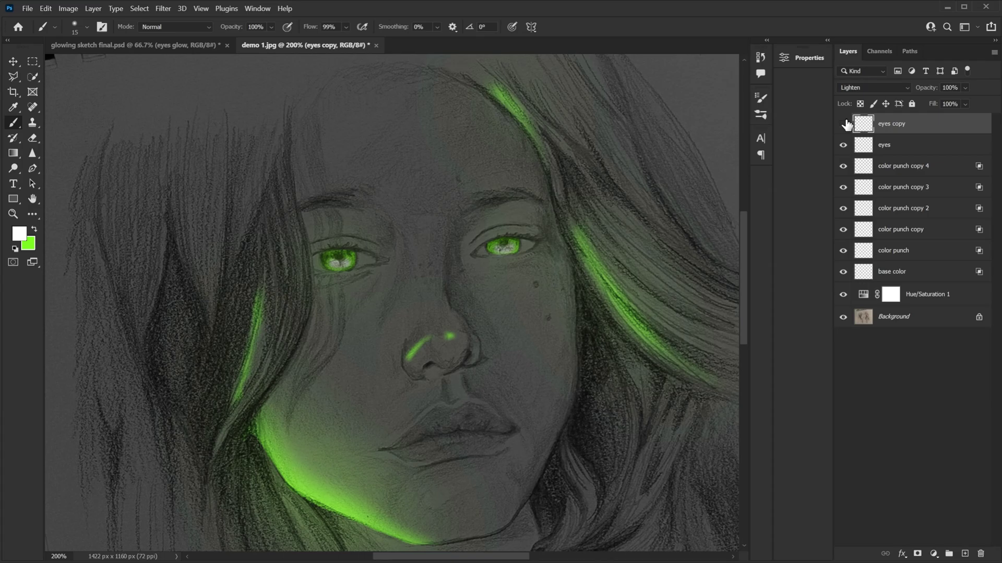
{"action": "left_click", "coordinate": [844, 123]}
{"action": "left_click", "coordinate": [844, 124]}
- At 100% view, select eyes copy through base color and group them into Group 1
{"action": "key", "text": "ctrl+minus"}
{"action": "key", "text": "ctrl+minus"}
{"action": "key", "text": "ctrl+minus"}
{"action": "key", "text": "ctrl+1"}
{"action": "left_click", "coordinate": [900, 166]}
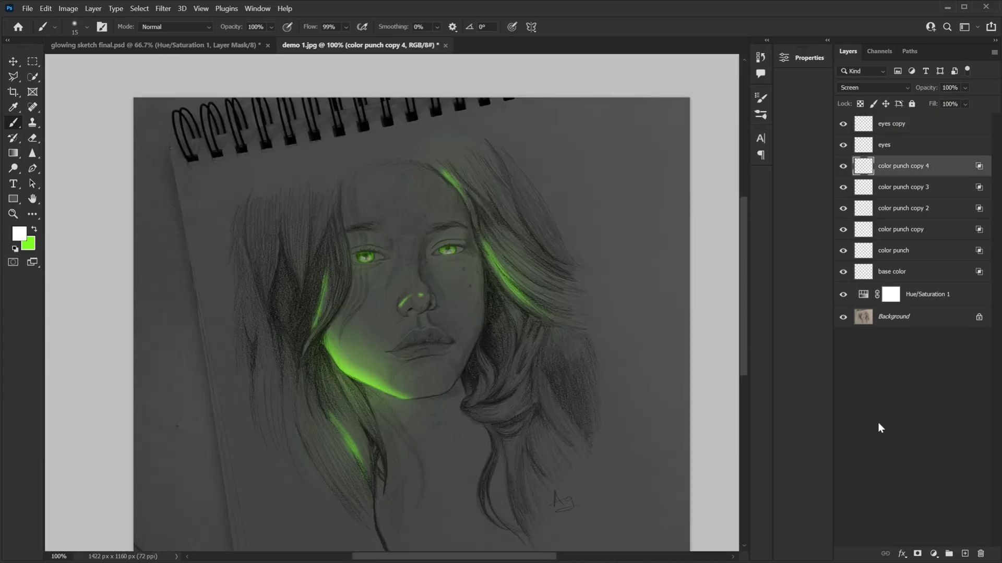
{"action": "key", "text": "e"}
{"action": "key", "text": "alt+bracketright"}
{"action": "key", "text": "alt+bracketright"}
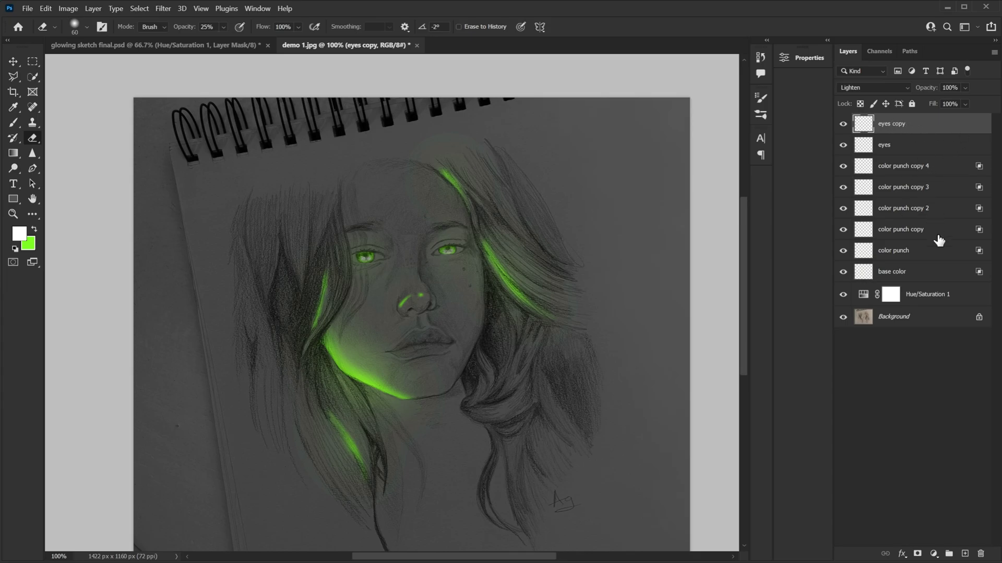
{"action": "left_click", "coordinate": [900, 271], "text": "shift"}
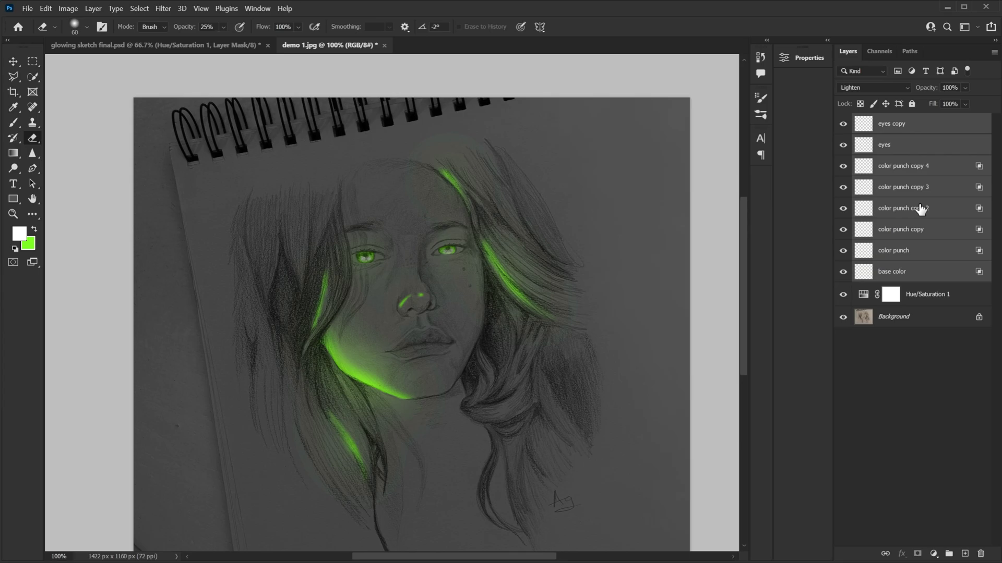
{"action": "key", "text": "ctrl+g"}
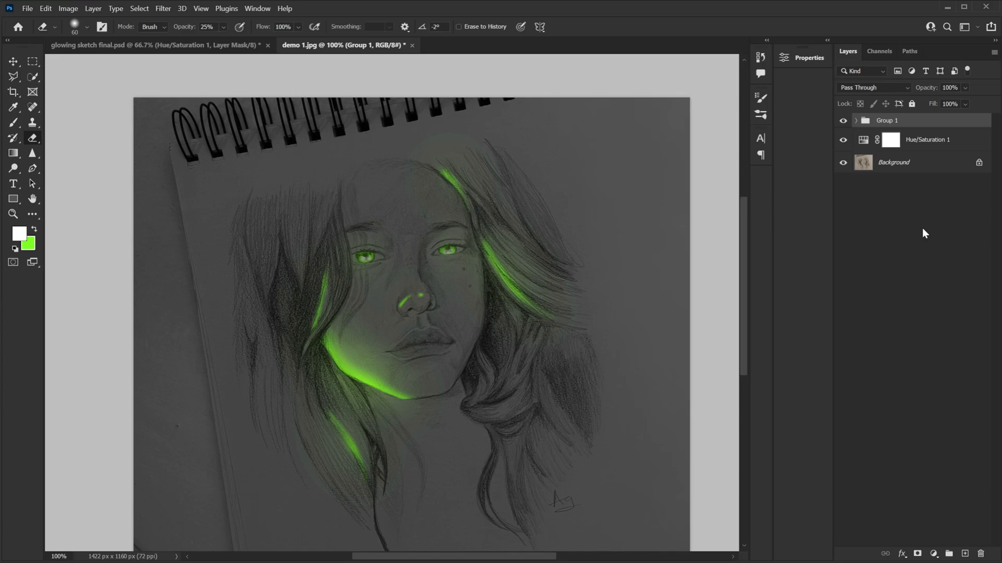
- Add a Hue/Saturation 2 adjustment layer clipped to Group 1
{"action": "left_click", "coordinate": [934, 553]}
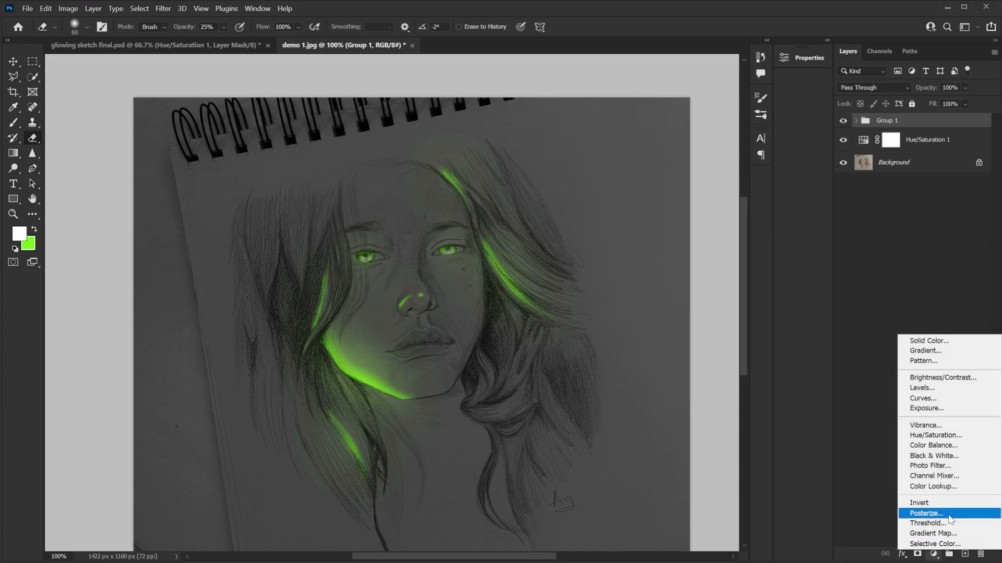
{"action": "left_click", "coordinate": [948, 437]}
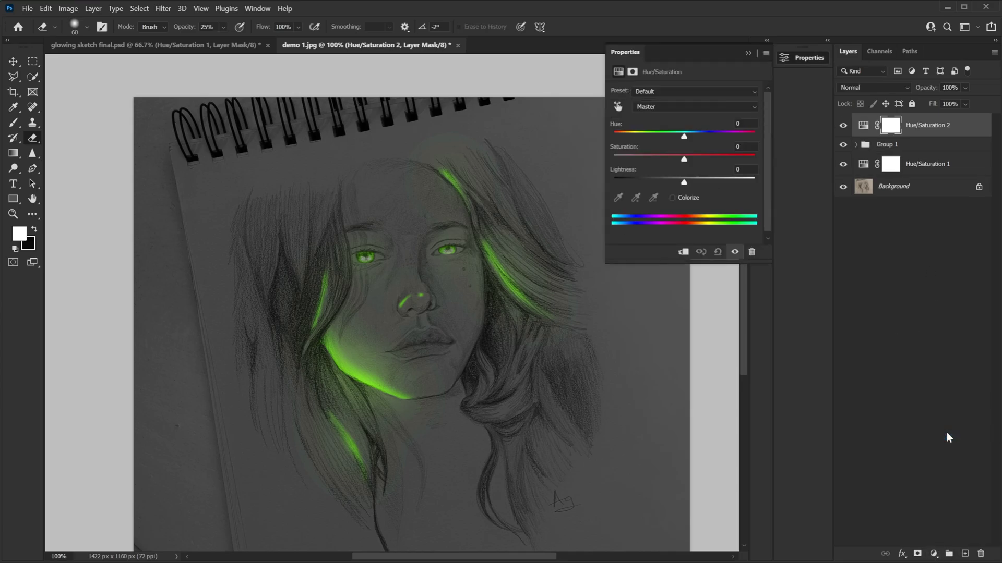
{"action": "left_click", "coordinate": [684, 254]}
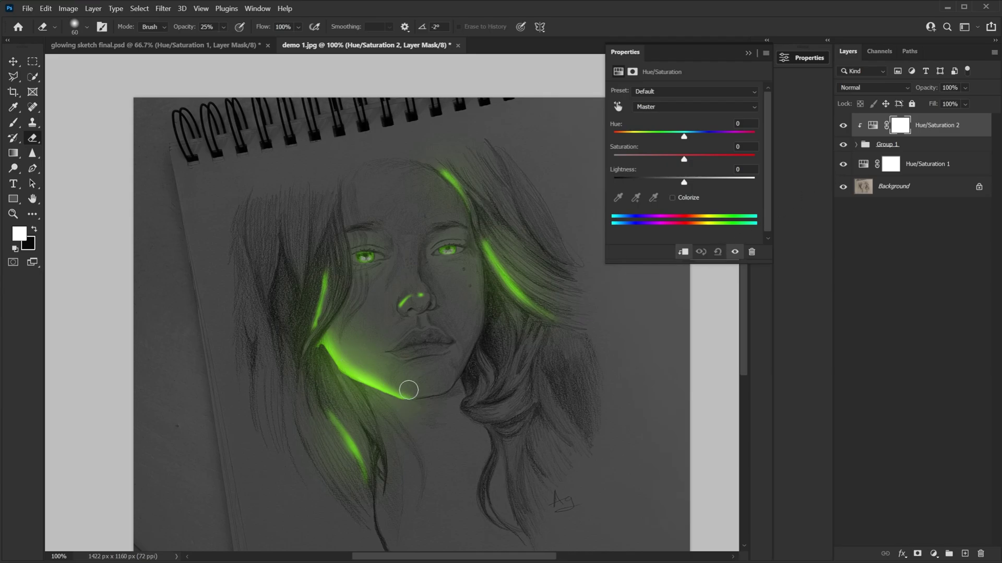
{"action": "left_click", "coordinate": [897, 150]}
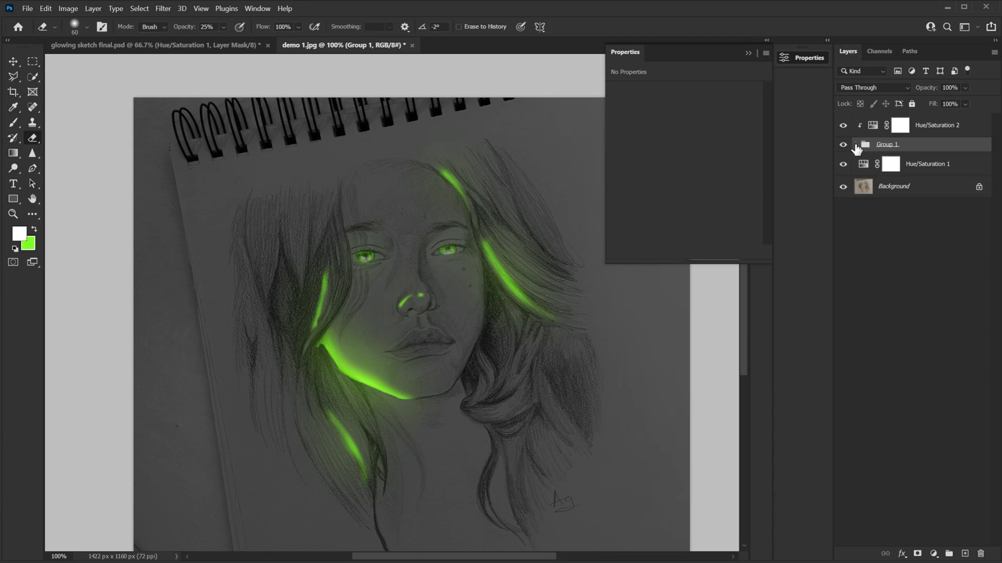
- Inside Group 1, lower color punch opacity to 39% and set base color to 79%
{"action": "left_click", "coordinate": [856, 144]}
{"action": "left_click", "coordinate": [917, 291]}
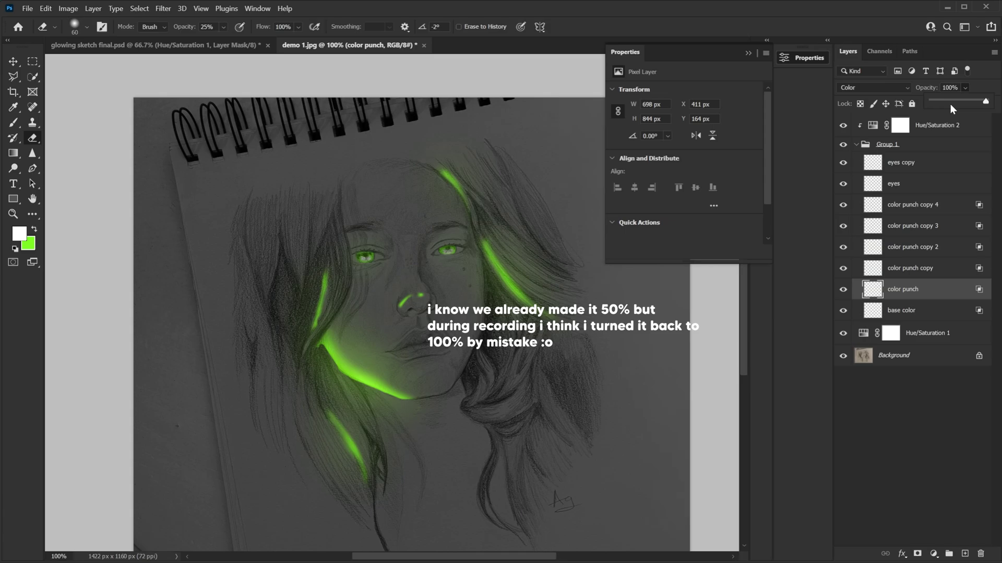
{"action": "left_click", "coordinate": [957, 101]}
{"action": "left_click", "coordinate": [900, 316]}
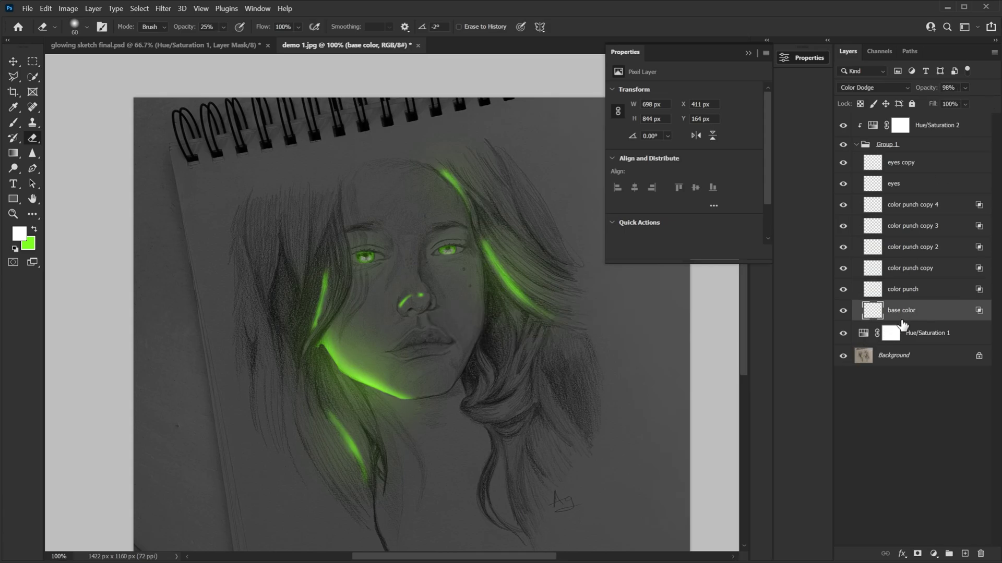
{"action": "left_click", "coordinate": [966, 88]}
{"action": "left_click", "coordinate": [960, 100]}
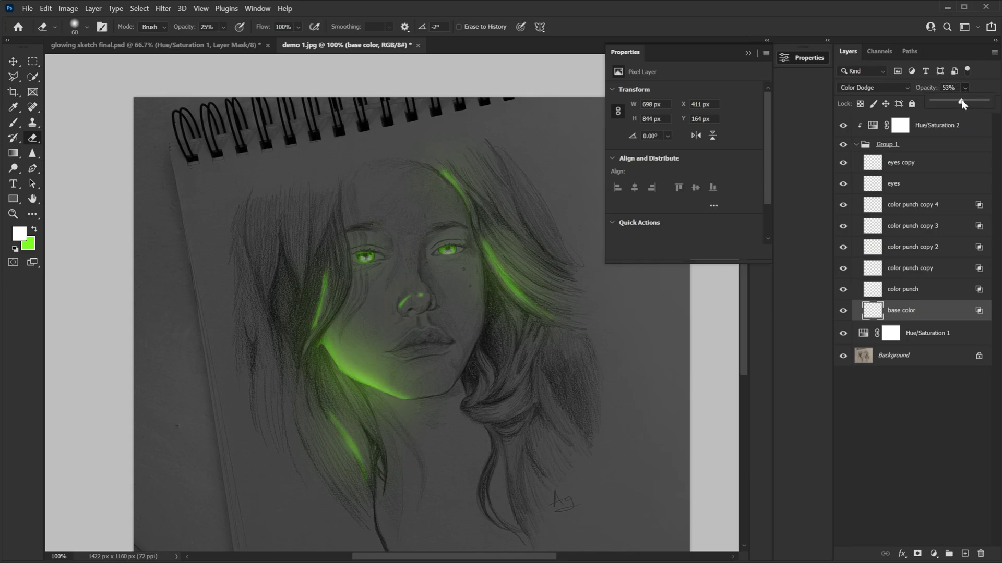
{"action": "left_click_drag", "start_coordinate": [975, 101], "coordinate": [975, 104]}
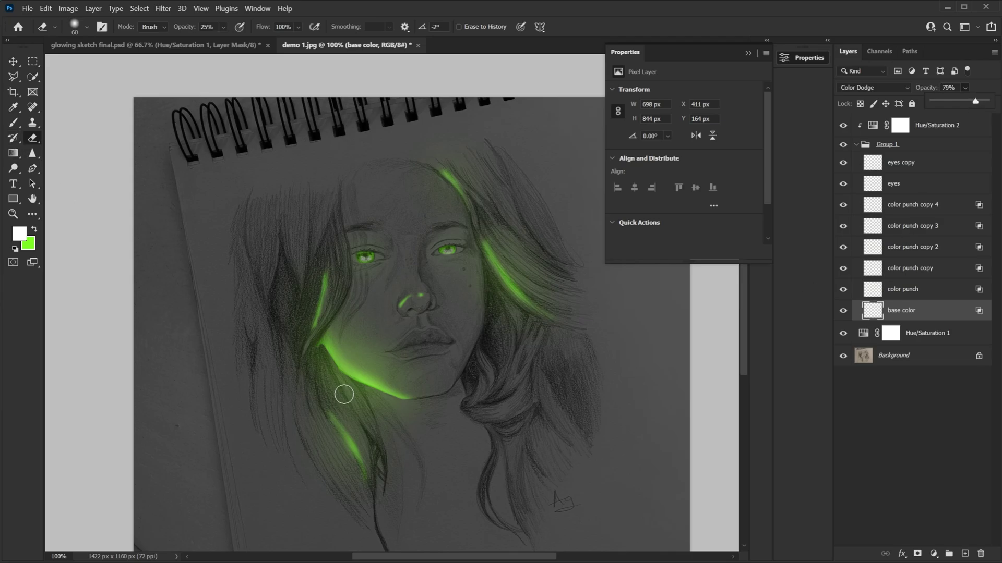
{"action": "left_click", "coordinate": [333, 375]}
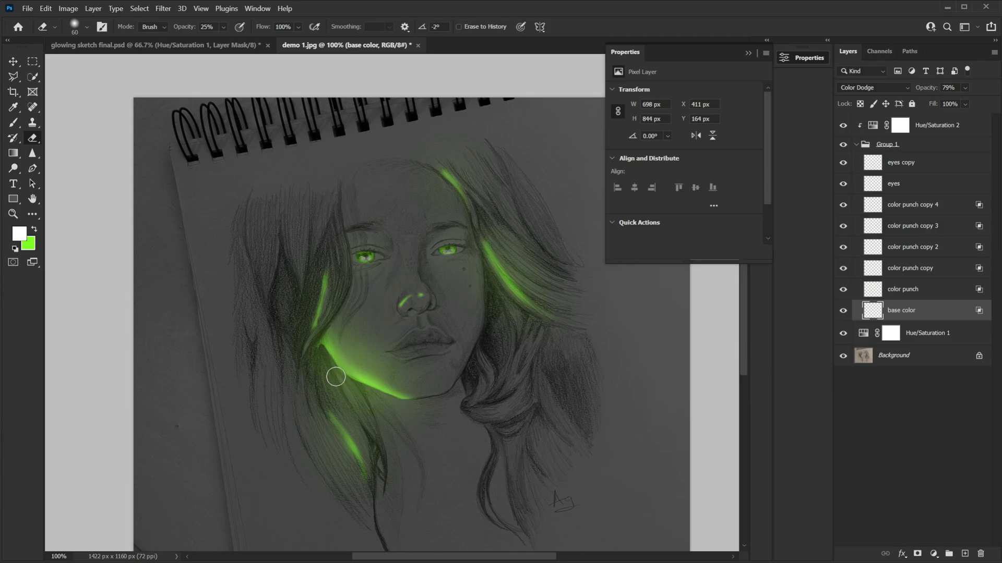
{"action": "left_click", "coordinate": [901, 290]}
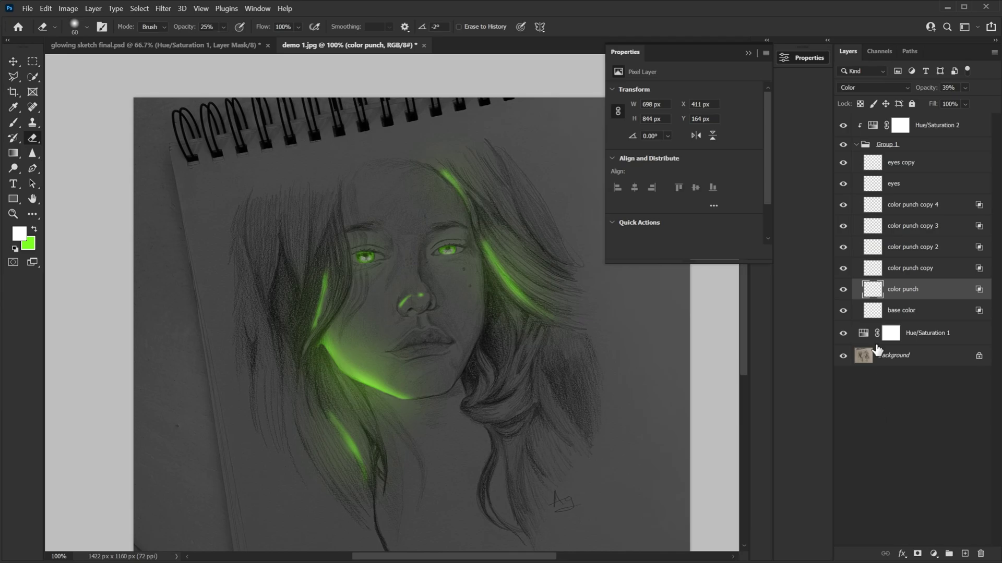
- Drag the Hue/Saturation 2 sliders to turn the glow pink-red with adjusted lightness and saturation
{"action": "left_click", "coordinate": [876, 125]}
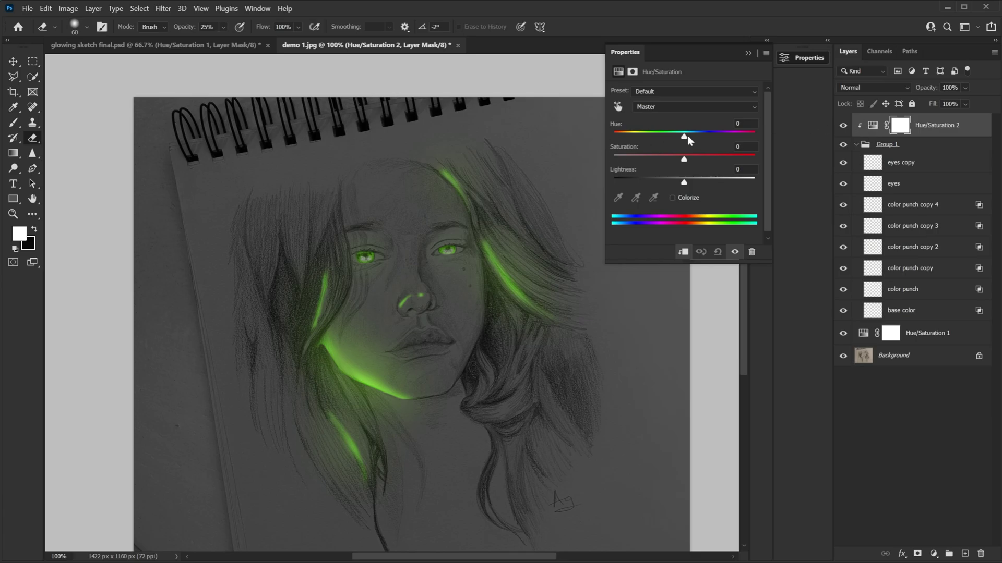
{"action": "left_click_drag", "start_coordinate": [684, 137], "coordinate": [639, 139]}
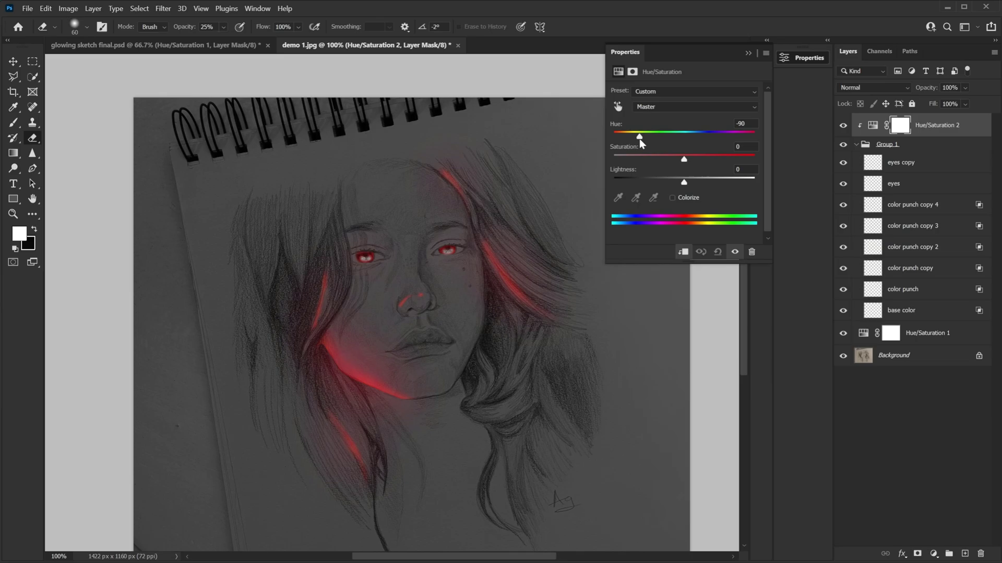
{"action": "left_click_drag", "start_coordinate": [640, 139], "coordinate": [689, 143]}
{"action": "left_click_drag", "start_coordinate": [684, 182], "coordinate": [773, 167]}
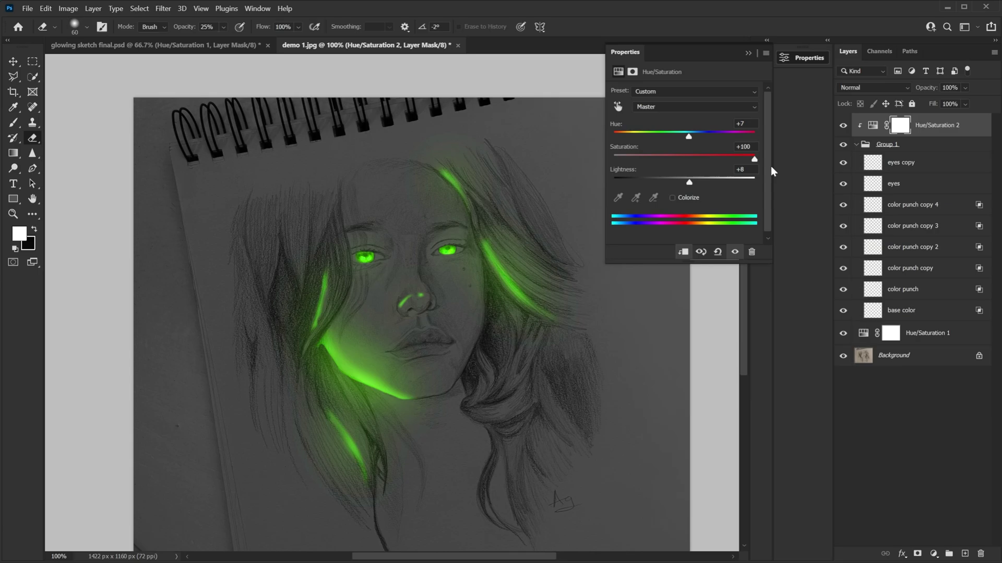
{"action": "left_click_drag", "start_coordinate": [705, 163], "coordinate": [638, 136]}
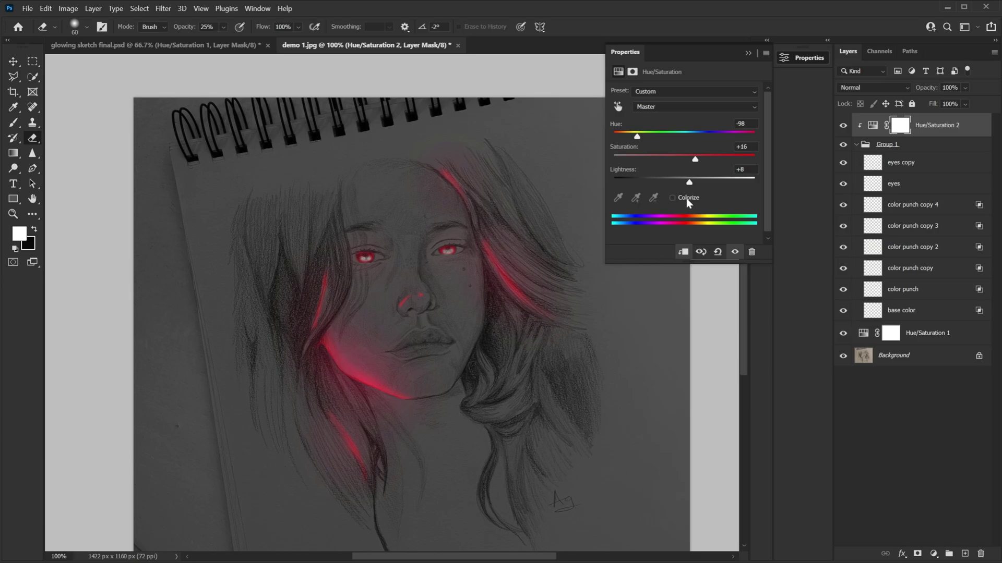
{"action": "left_click_drag", "start_coordinate": [689, 182], "coordinate": [705, 185]}
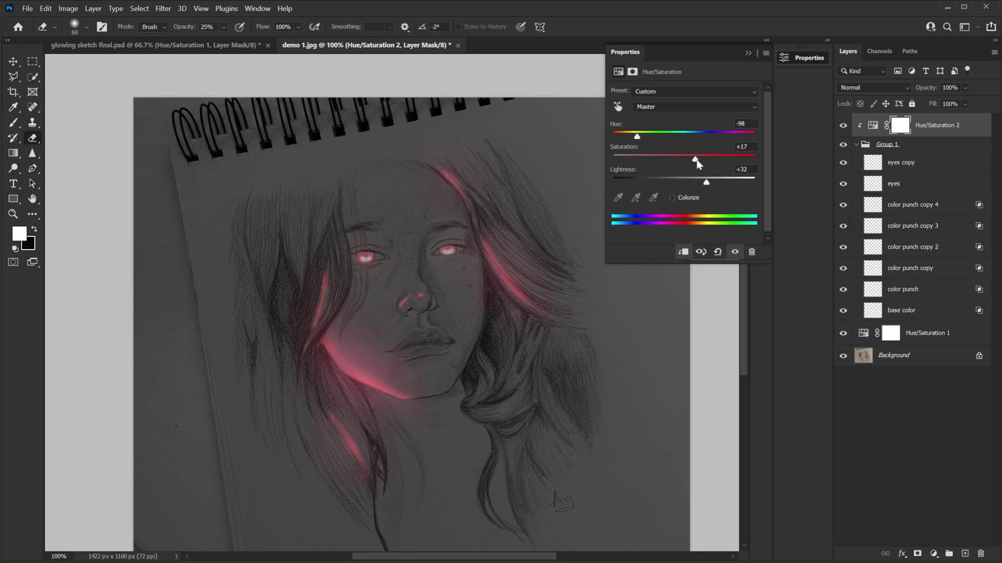
{"action": "left_click_drag", "start_coordinate": [696, 160], "coordinate": [712, 162]}
- Shift the Hue/Saturation 2 hue back to a softer, yellower green
{"action": "left_click", "coordinate": [931, 206]}
{"action": "left_click", "coordinate": [916, 184]}
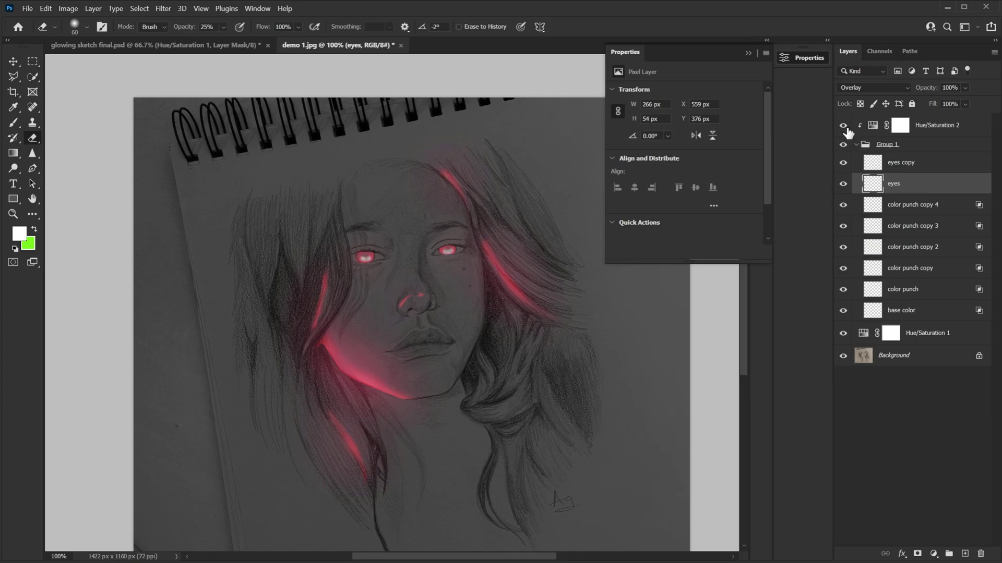
{"action": "left_click", "coordinate": [869, 129]}
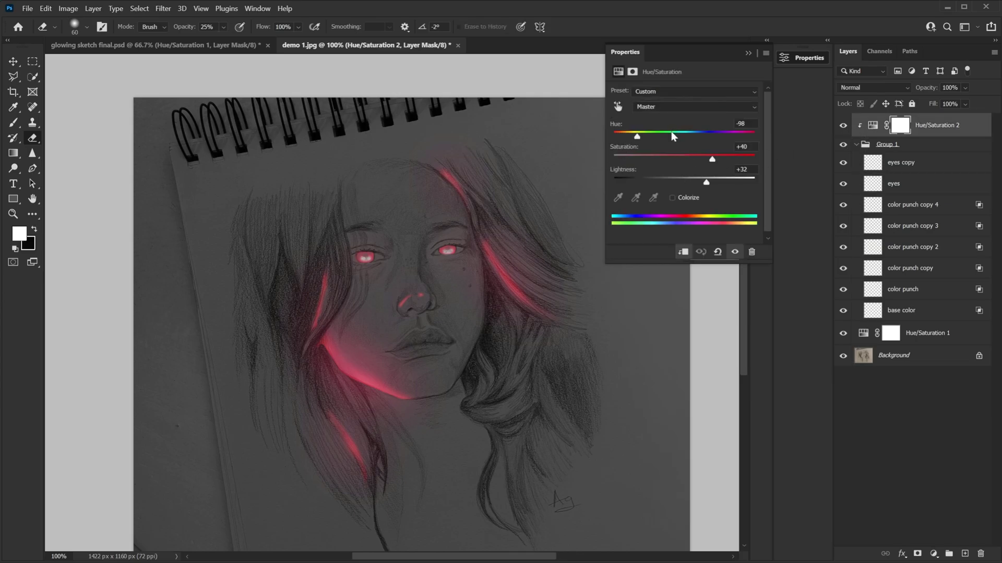
{"action": "left_click_drag", "start_coordinate": [675, 137], "coordinate": [686, 136]}
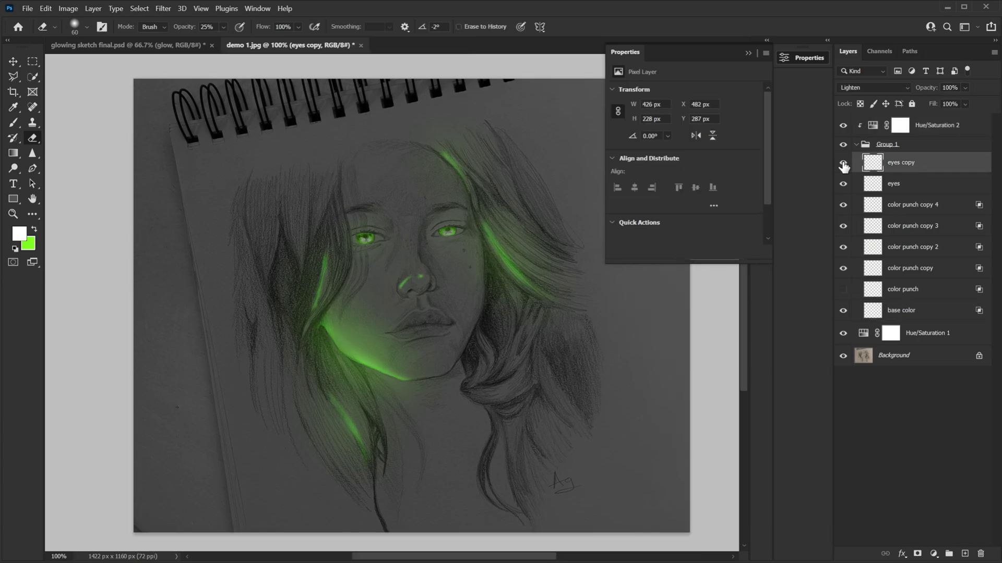
{"action": "left_click", "coordinate": [855, 128]}
{"action": "left_click_drag", "start_coordinate": [685, 156], "coordinate": [696, 163]}
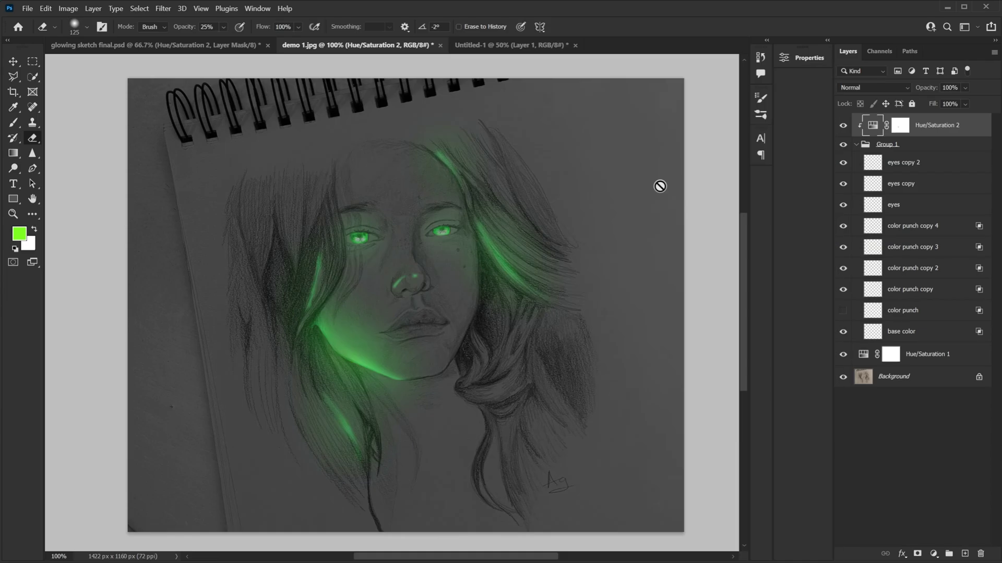
- In Untitled-1, make a desaturated copy of the photo, then an inverted copy above it
{"action": "left_click", "coordinate": [512, 46]}
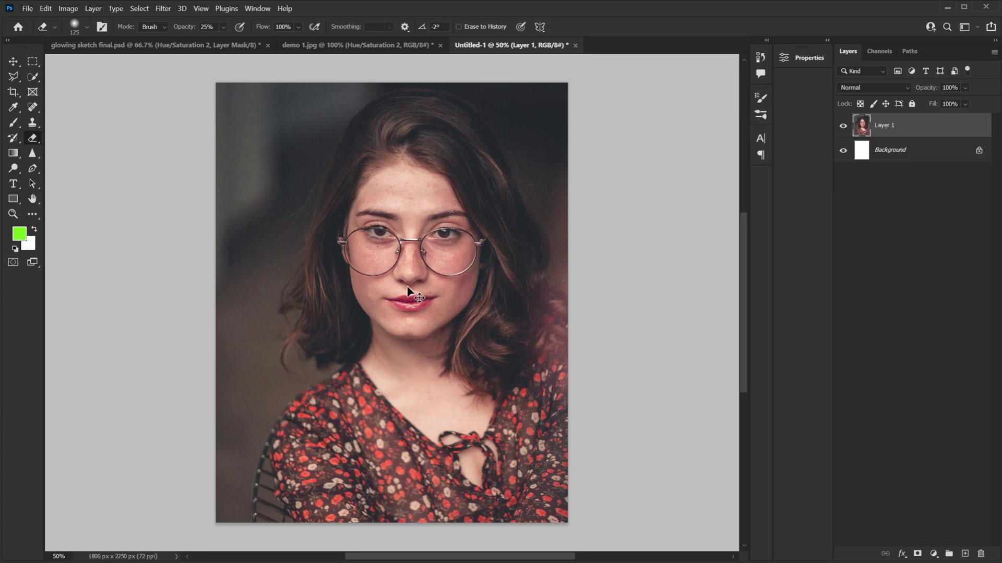
{"action": "key", "text": "ctrl+j"}
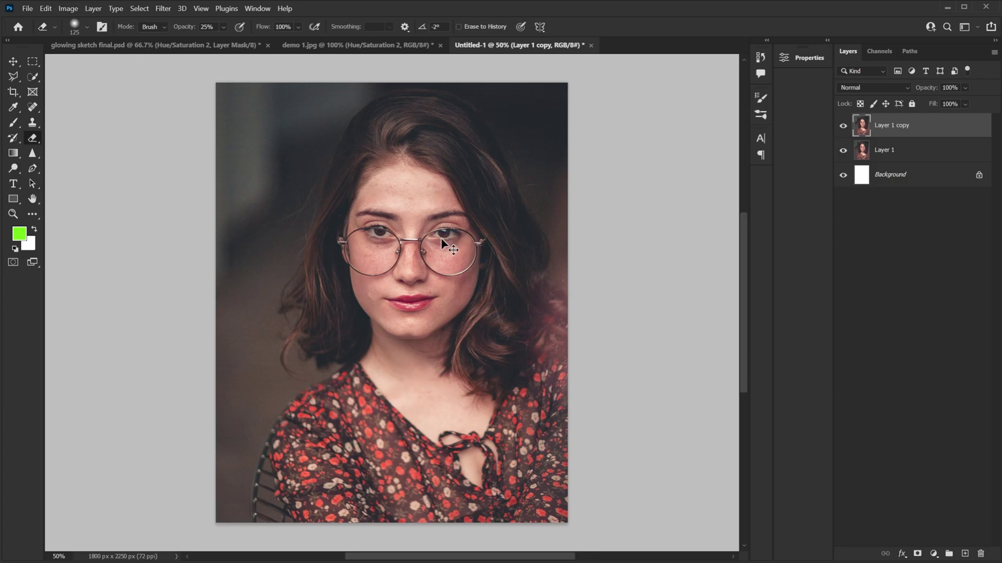
{"action": "key", "text": "ctrl+shift+u"}
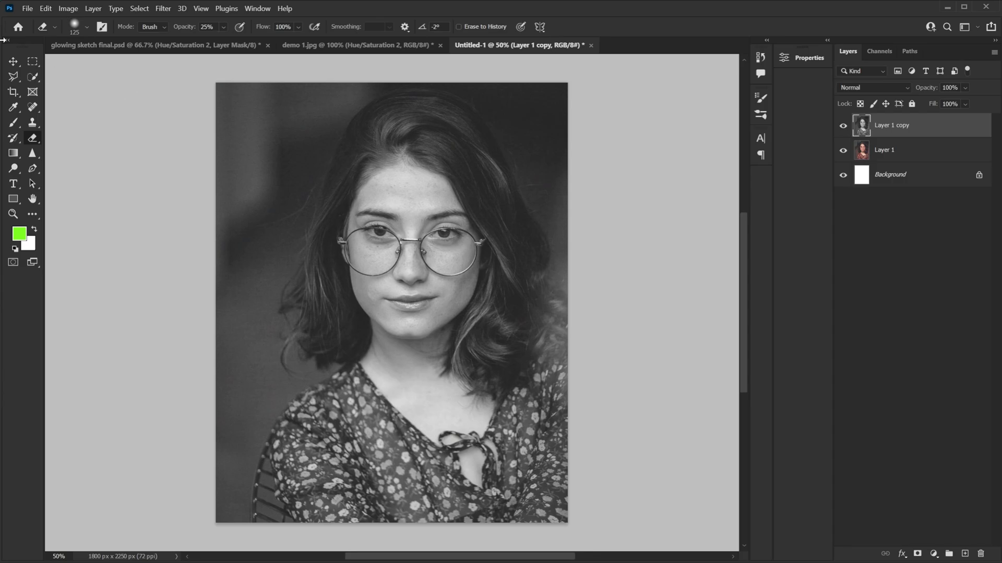
{"action": "left_click", "coordinate": [66, 8]}
{"action": "mouse_move", "coordinate": [84, 35]}
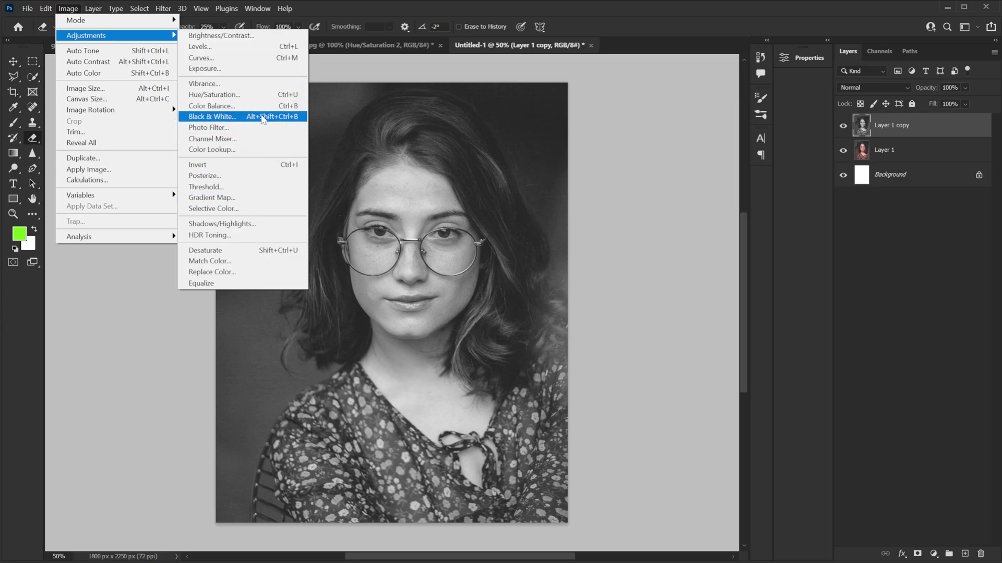
{"action": "left_click", "coordinate": [950, 137]}
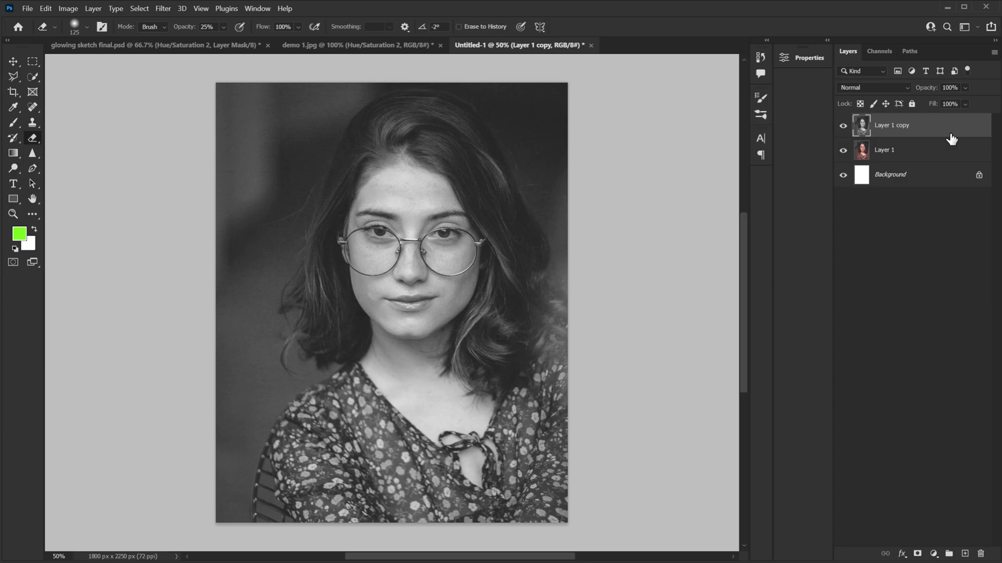
{"action": "key", "text": "ctrl+j"}
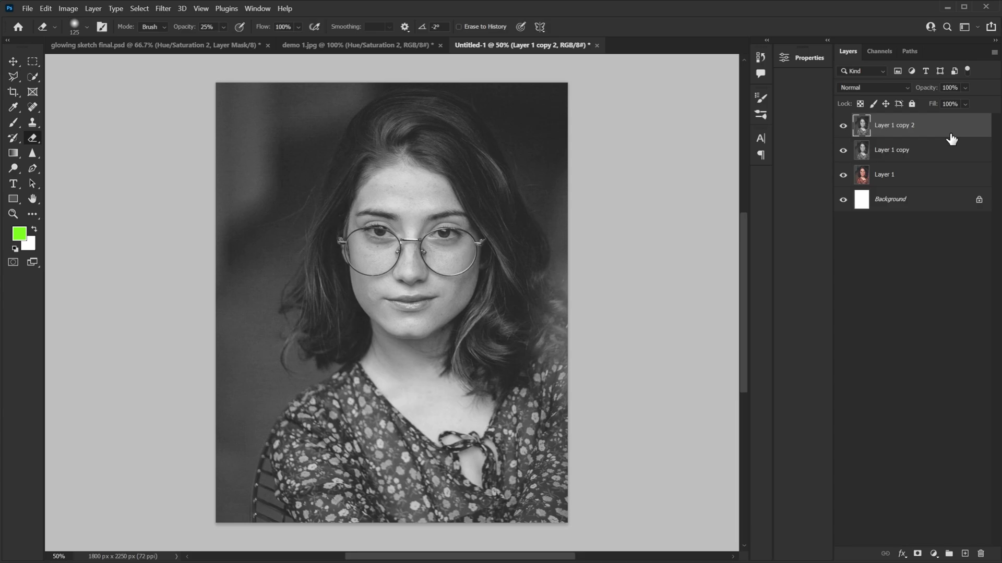
{"action": "key", "text": "ctrl+i"}
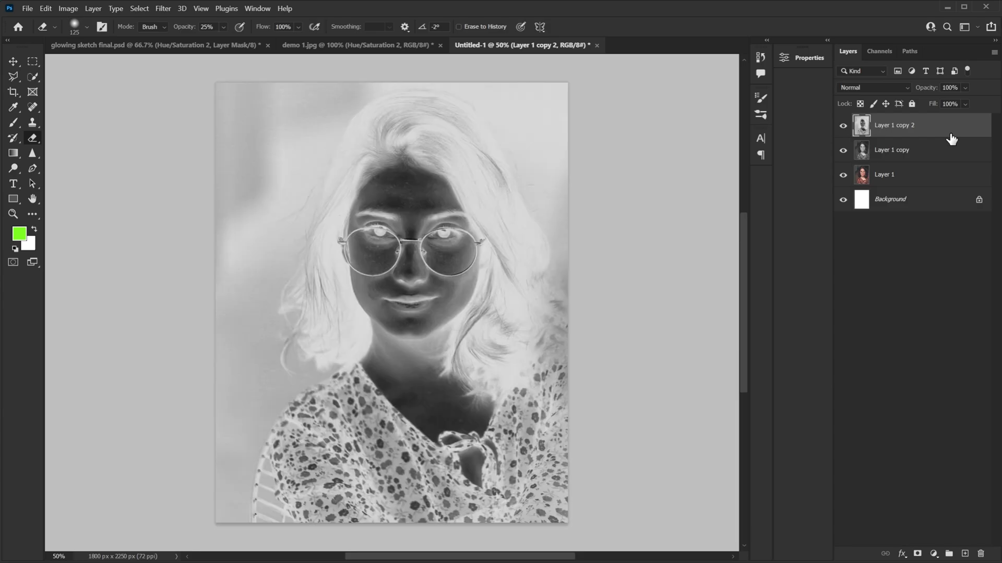
- Set Layer 1 copy 2 to Color Dodge and apply a 52.4 px Gaussian Blur
{"action": "left_click", "coordinate": [892, 89]}
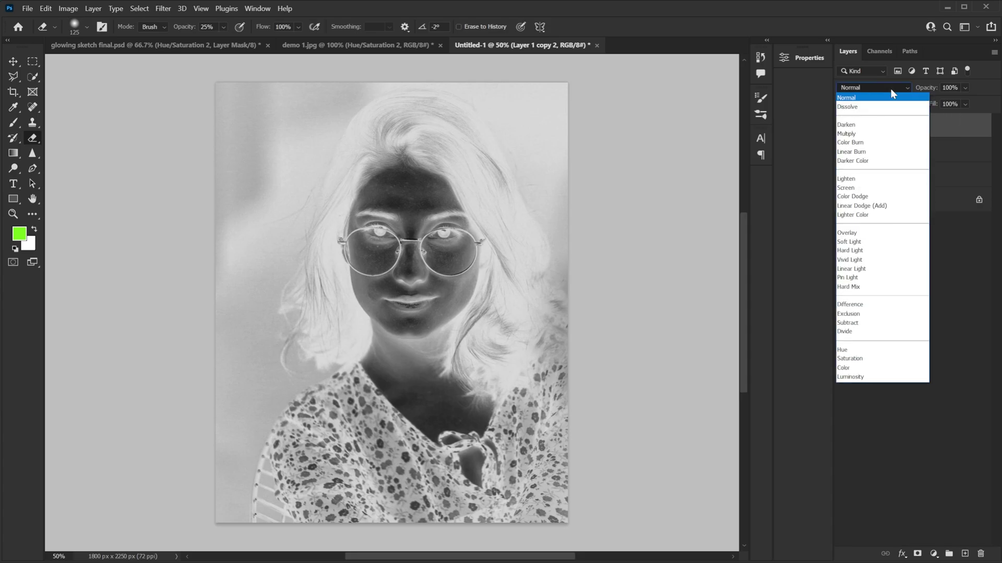
{"action": "left_click", "coordinate": [860, 197]}
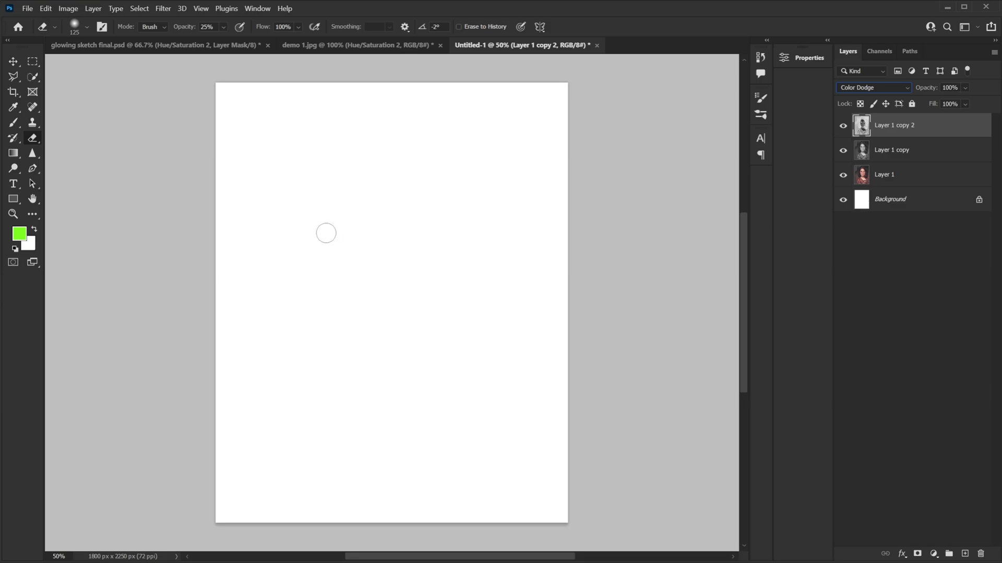
{"action": "left_click", "coordinate": [162, 9]}
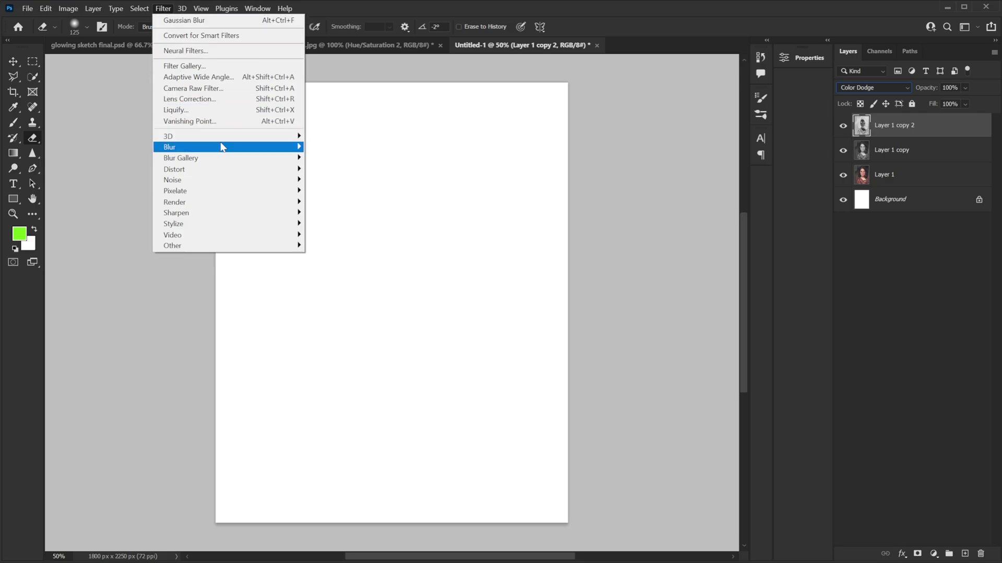
{"action": "mouse_move", "coordinate": [222, 148]}
{"action": "left_click", "coordinate": [336, 191]}
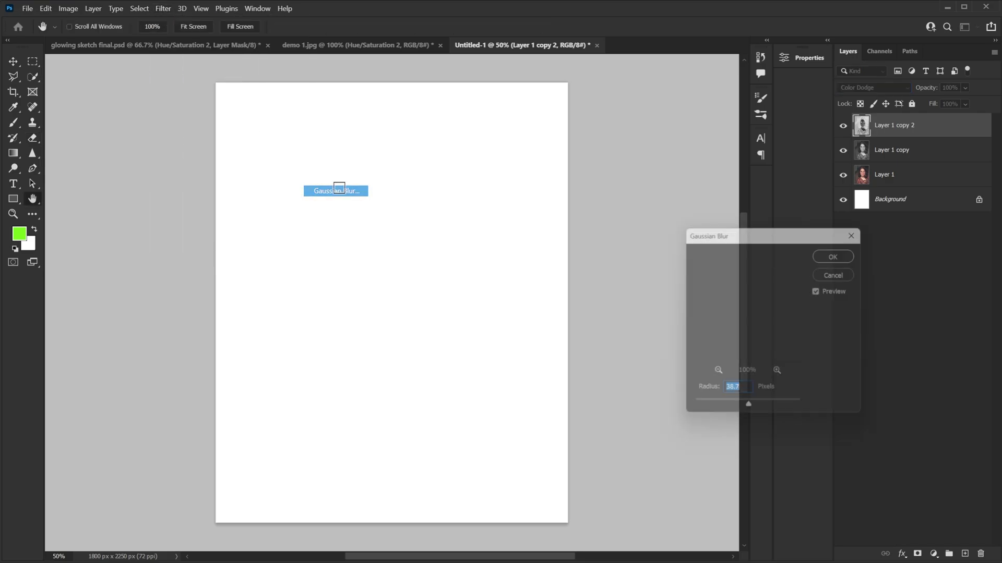
{"action": "left_click_drag", "start_coordinate": [751, 412], "coordinate": [754, 412]}
{"action": "left_click", "coordinate": [841, 253]}
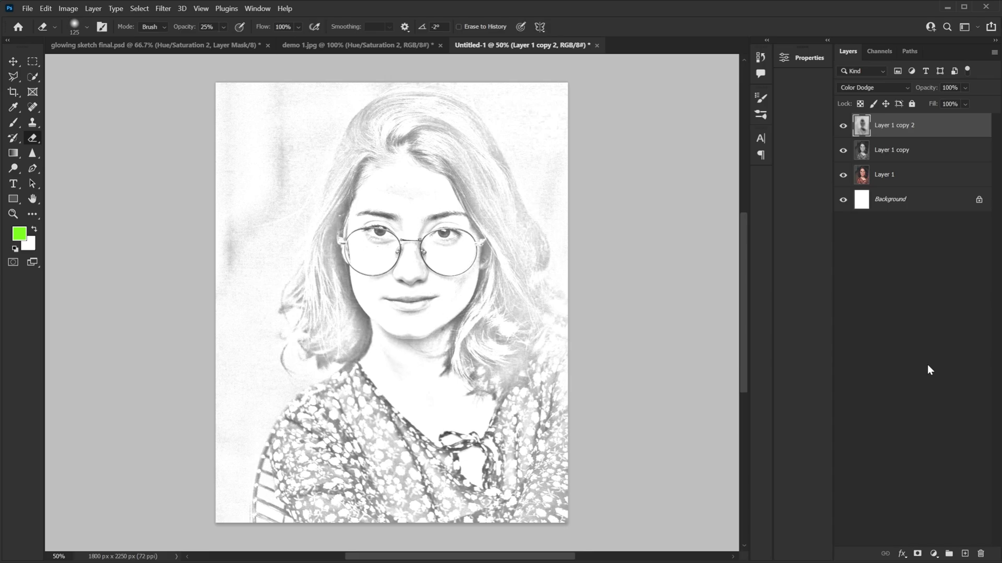
- Stamp all visible layers into a new Layer 2 with Ctrl+Shift+Alt+E
{"action": "left_click", "coordinate": [965, 553]}
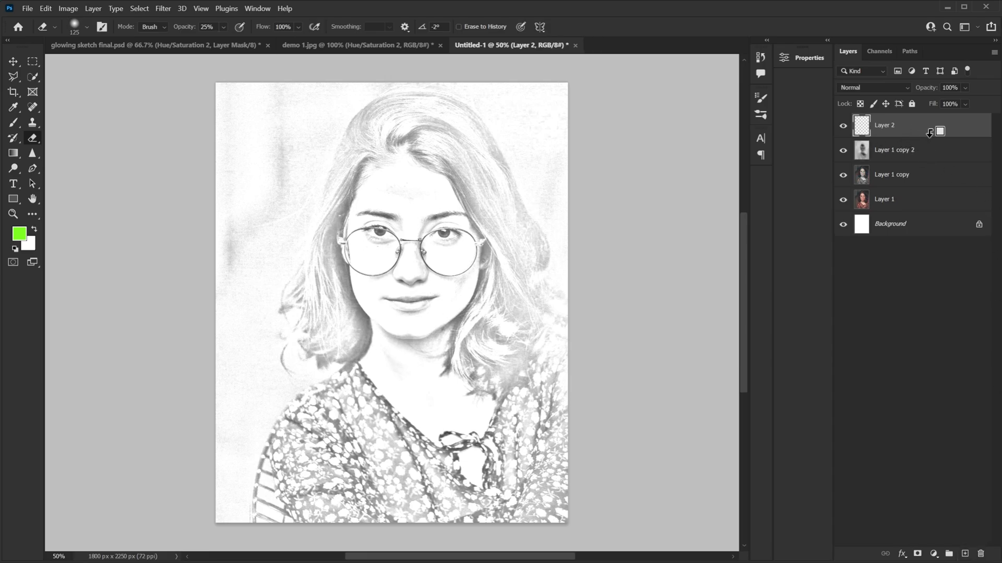
{"action": "key", "text": "ctrl+shift+alt+e"}
{"action": "left_click", "coordinate": [14, 61]}
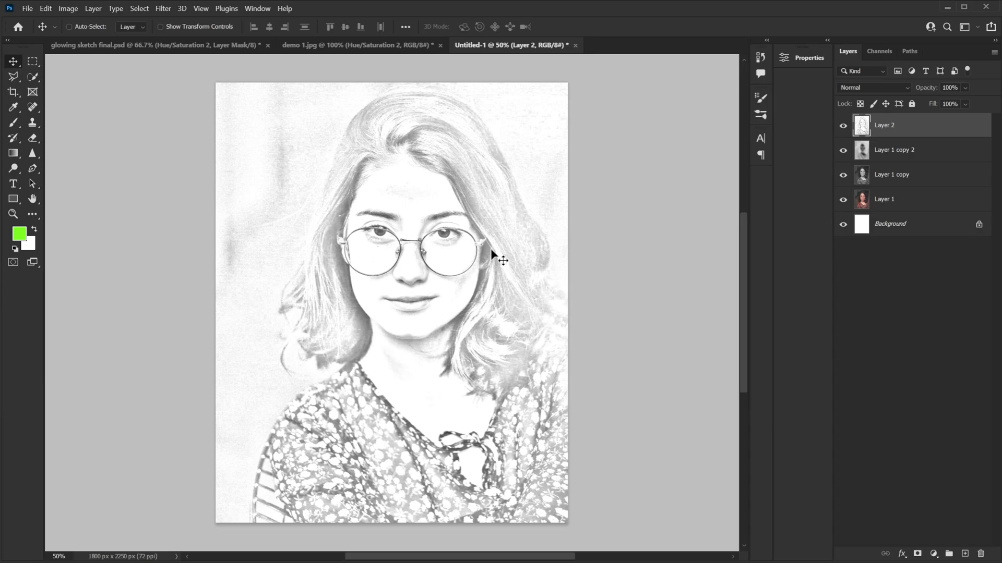
{"action": "left_click_drag", "start_coordinate": [492, 250], "coordinate": [389, 358]}
{"action": "key", "text": "ctrl+z"}
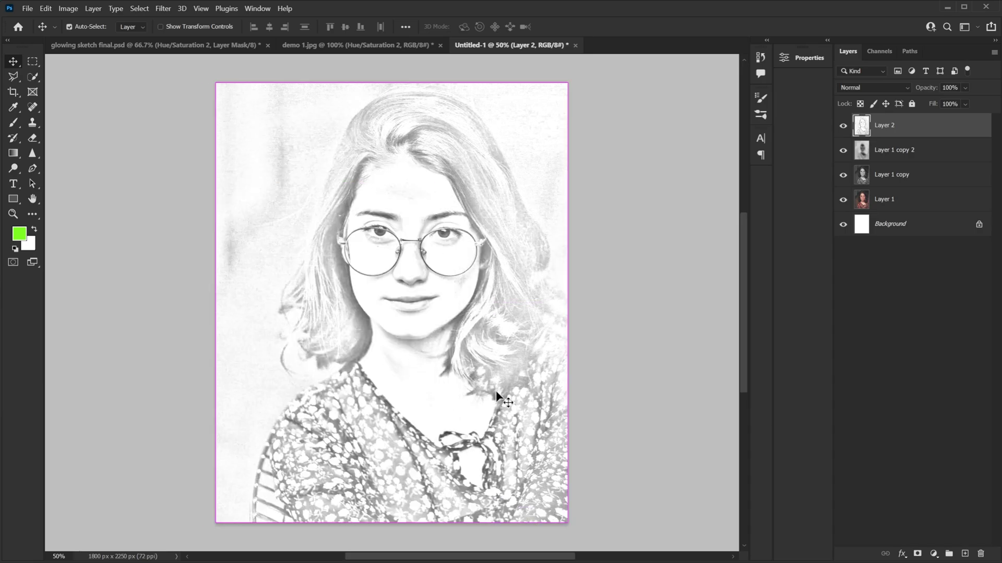
- Apply Poster Edges to Layer 2 with Edge Thickness 2 and Edge Intensity 0, then reapply it
{"action": "left_click", "coordinate": [162, 8]}
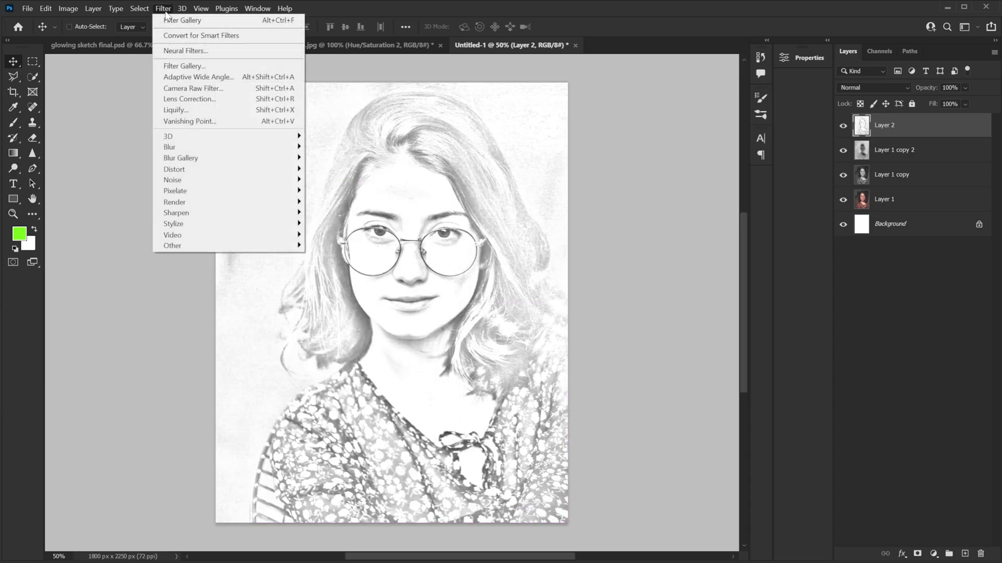
{"action": "left_click", "coordinate": [189, 66]}
{"action": "left_click_drag", "start_coordinate": [348, 375], "coordinate": [291, 289]}
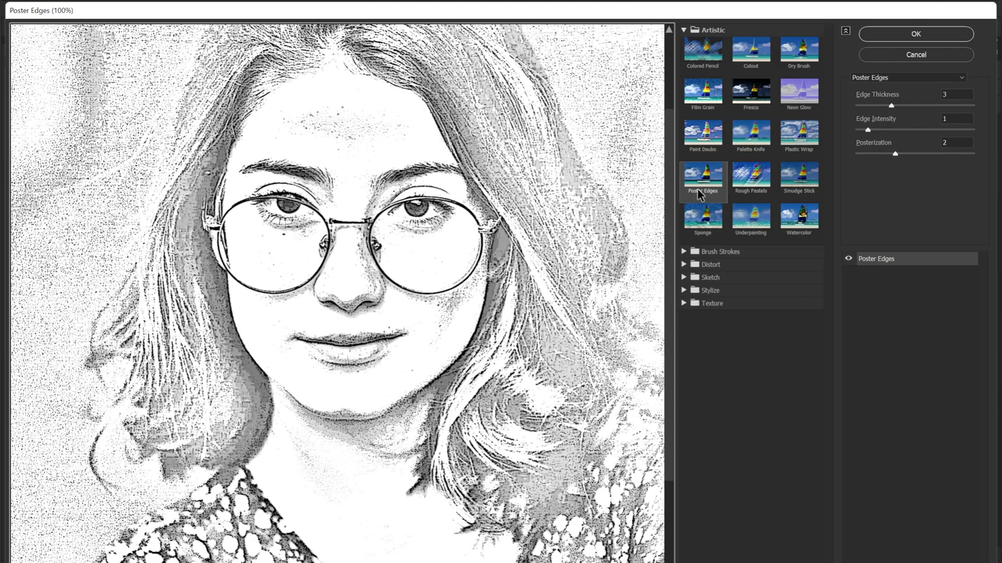
{"action": "left_click_drag", "start_coordinate": [890, 105], "coordinate": [883, 104]}
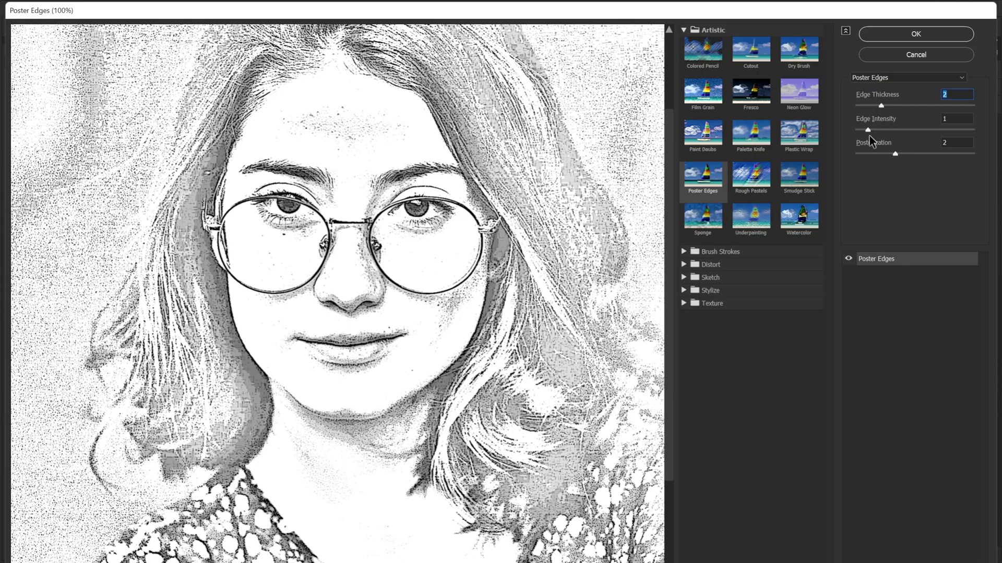
{"action": "left_click_drag", "start_coordinate": [868, 130], "coordinate": [856, 131]}
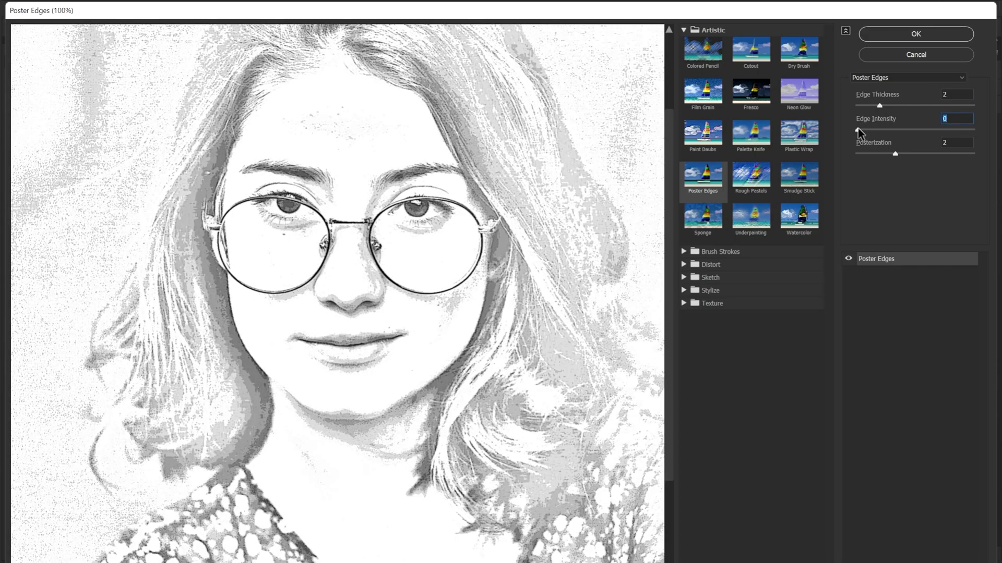
{"action": "left_click_drag", "start_coordinate": [866, 130], "coordinate": [859, 131]}
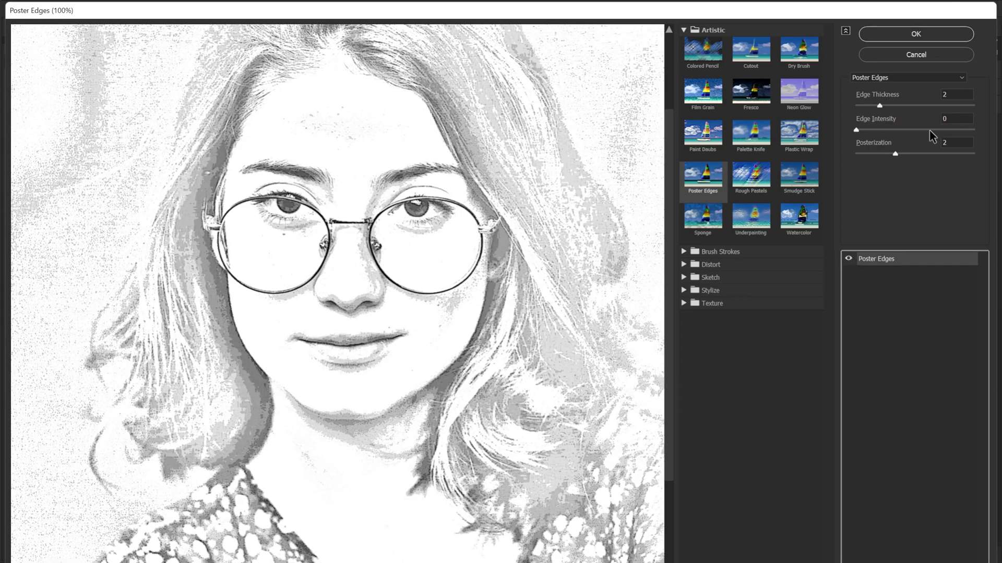
{"action": "left_click", "coordinate": [916, 35]}
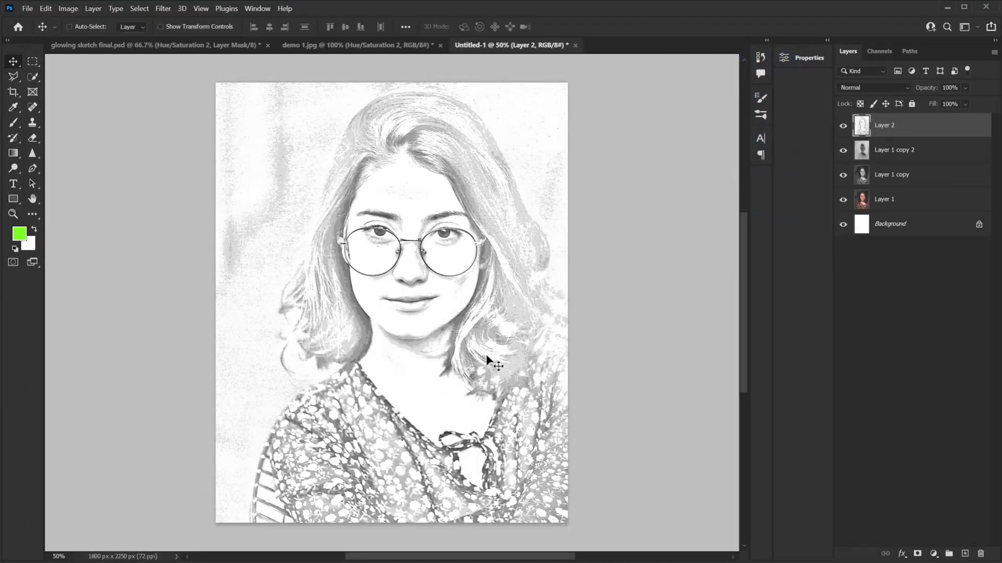
{"action": "left_click", "coordinate": [843, 125]}
{"action": "left_click", "coordinate": [843, 125]}
{"action": "left_click", "coordinate": [161, 8]}
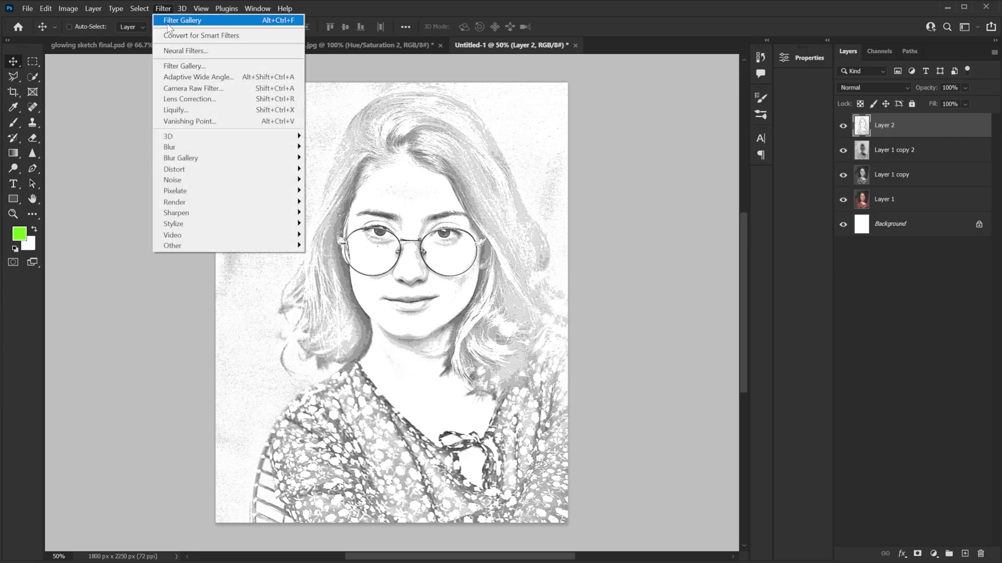
{"action": "left_click", "coordinate": [167, 21]}
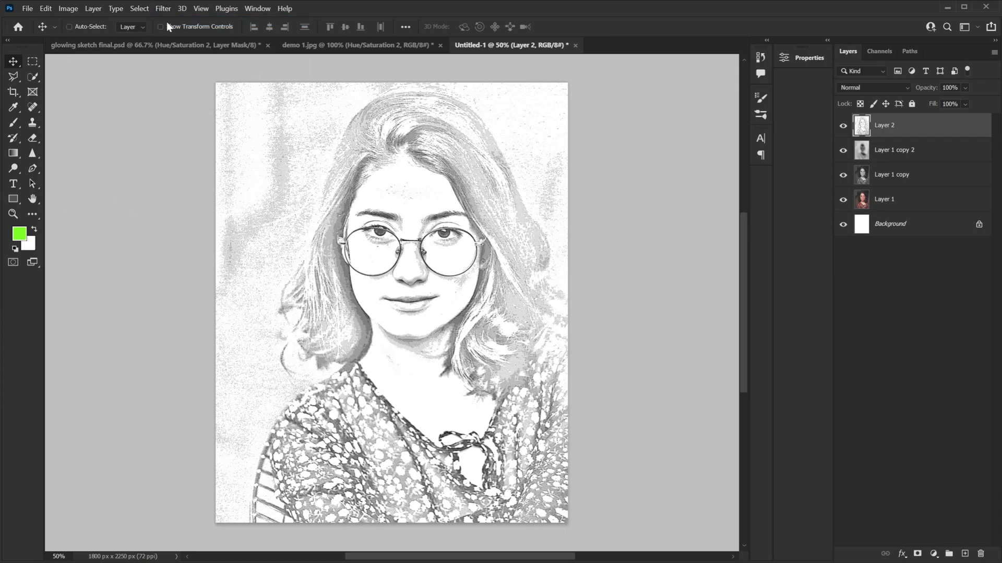